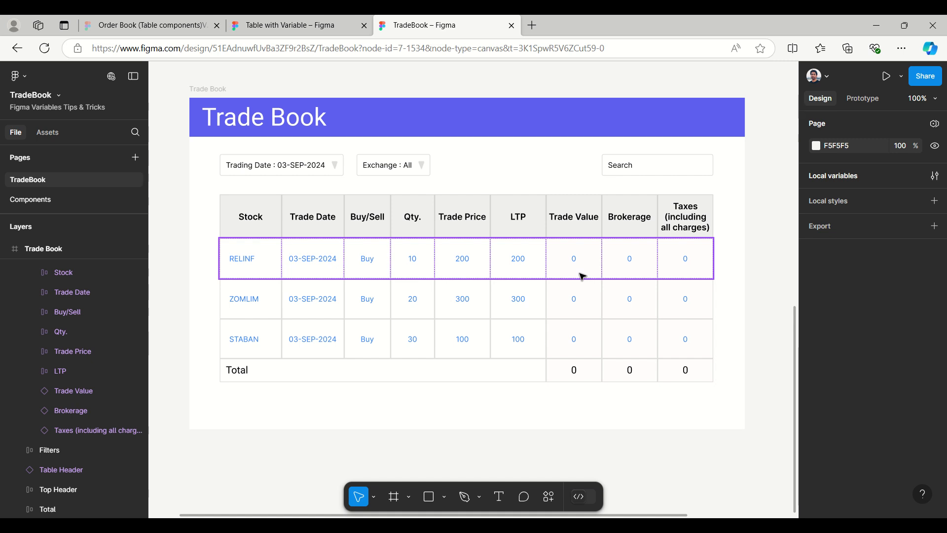
Step: Open the Trade Book frame as a running prototype and view its calculated values and totals
{"action": "left_click", "coordinate": [901, 76]}
{"action": "left_click", "coordinate": [203, 89]}
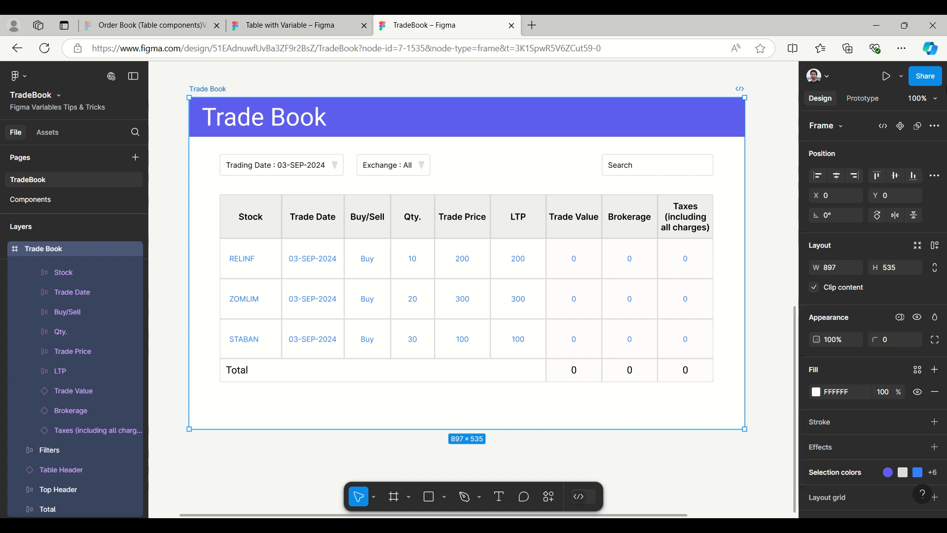
{"action": "left_click", "coordinate": [902, 77]}
{"action": "left_click", "coordinate": [865, 106]}
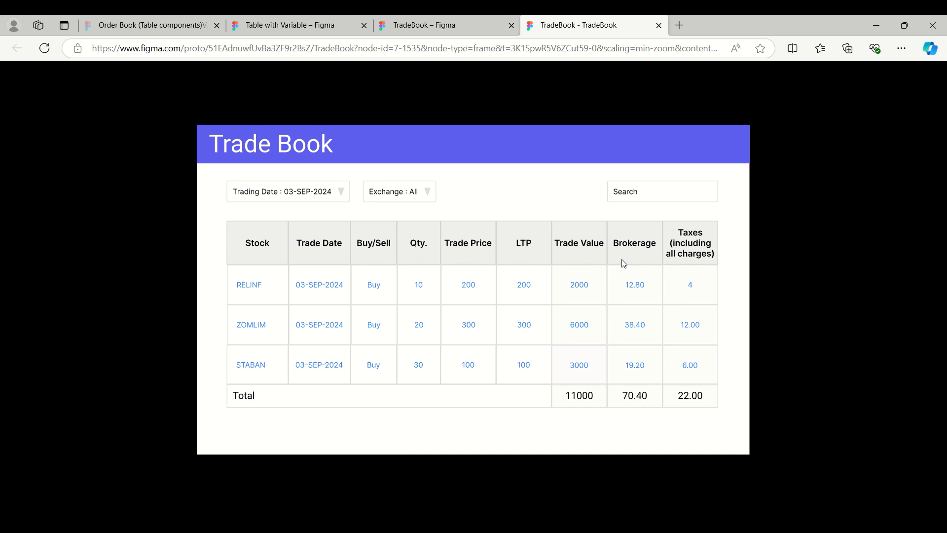
Step: Switch to the Table with Variable file and open its local variables
{"action": "left_click", "coordinate": [442, 27]}
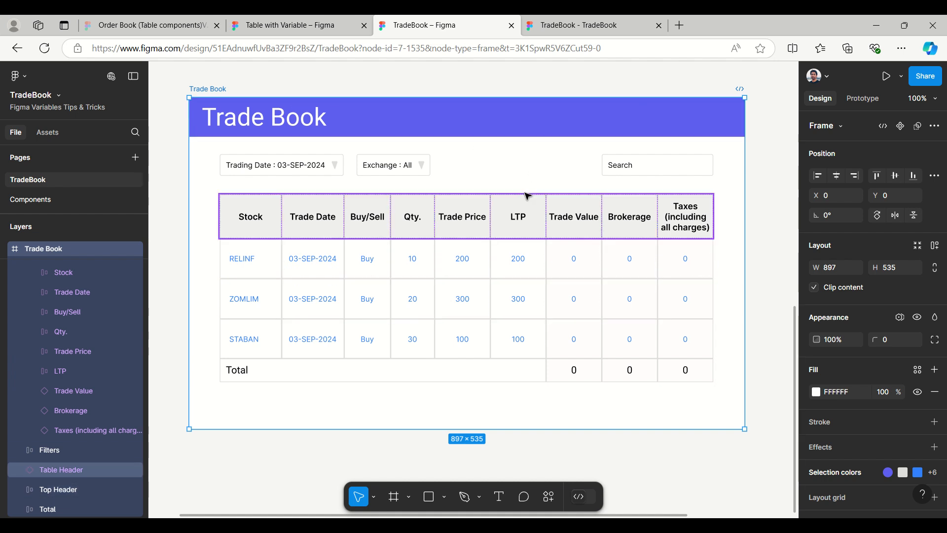
{"action": "left_click", "coordinate": [268, 31]}
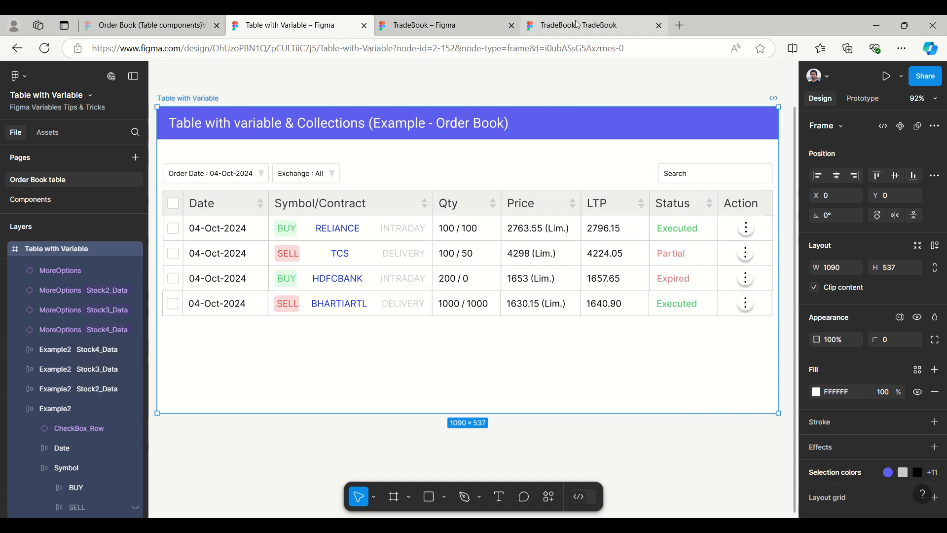
{"action": "left_click", "coordinate": [477, 91]}
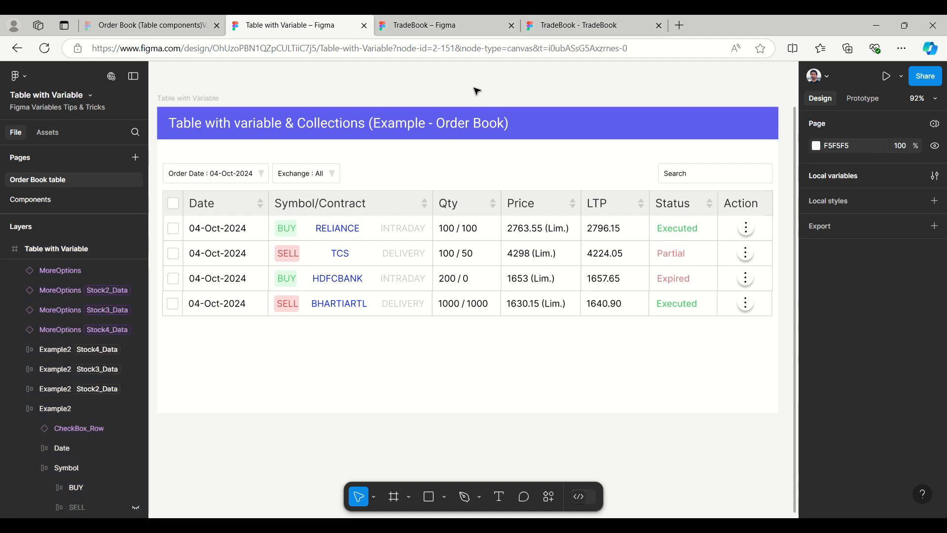
{"action": "left_click", "coordinate": [829, 176]}
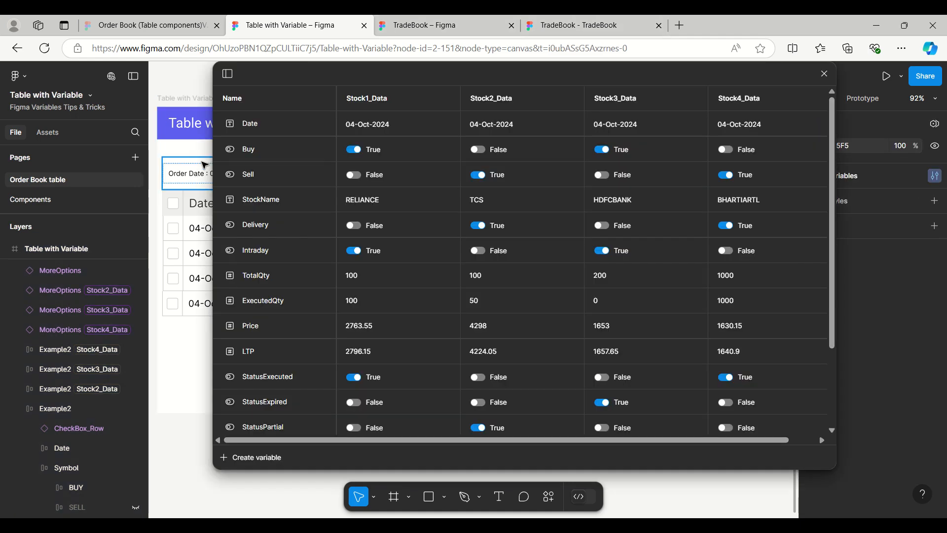
Step: Widen the local variables window to show all four stock modes and move it below the table rows
{"action": "left_click_drag", "start_coordinate": [213, 159], "coordinate": [135, 156]}
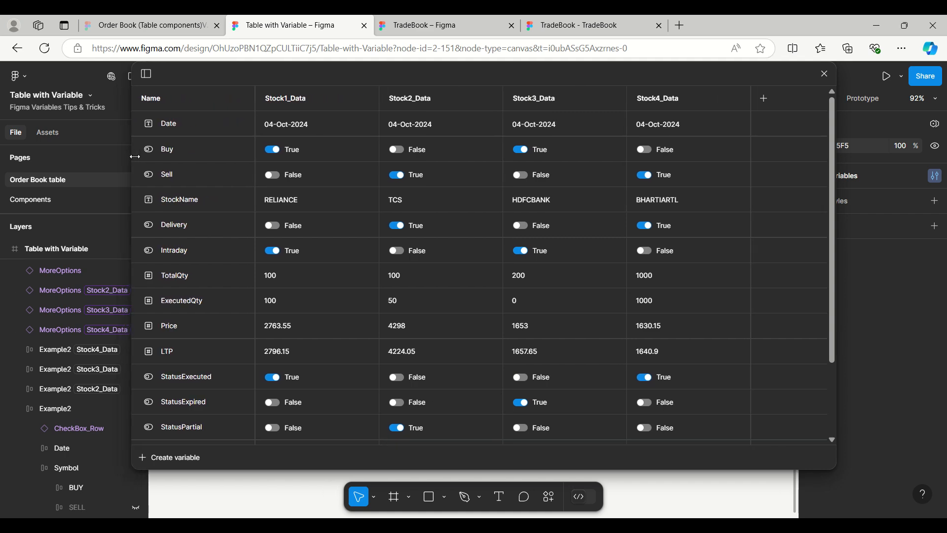
{"action": "left_click_drag", "start_coordinate": [467, 64], "coordinate": [447, 298]}
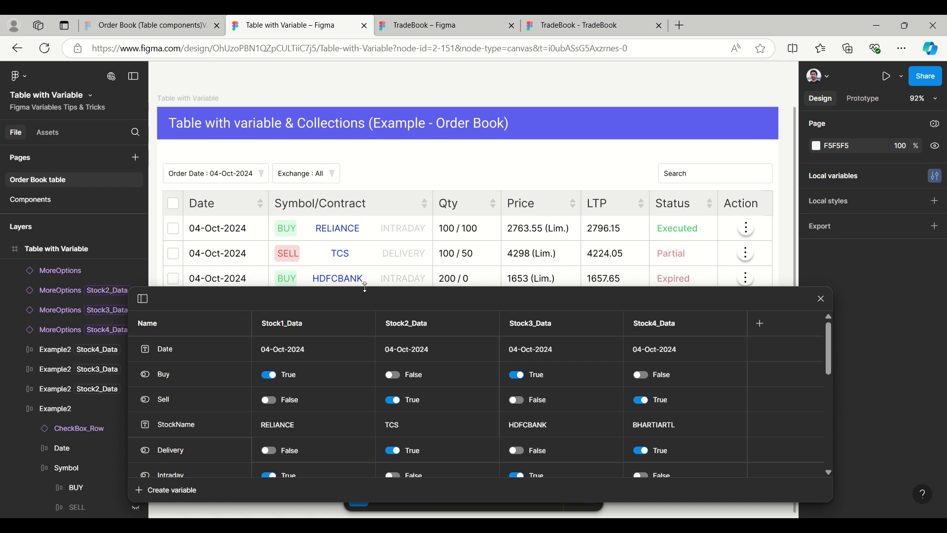
{"action": "left_click_drag", "start_coordinate": [319, 295], "coordinate": [379, 327]}
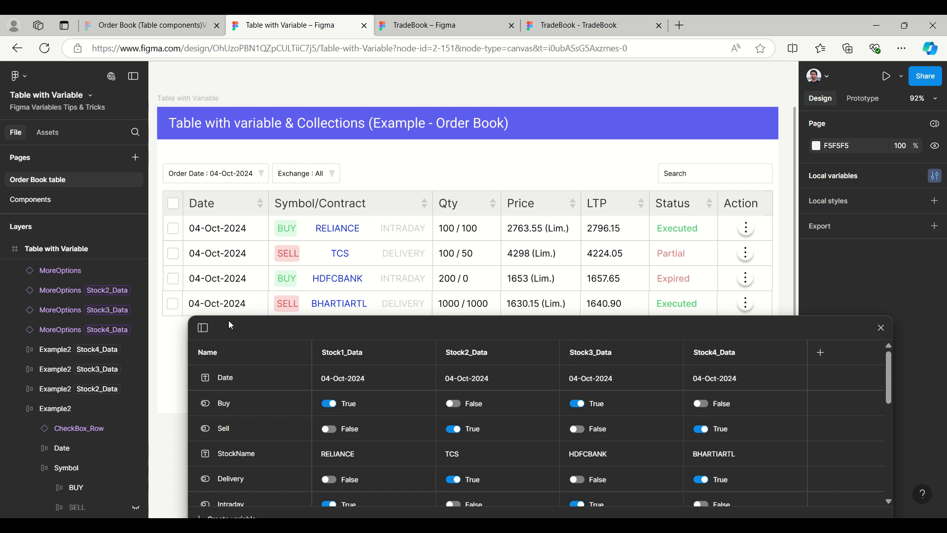
Step: Delete the BHARTIARTL, HDFCBANK and TCS rows from the order table, keeping the RELIANCE row
{"action": "left_click", "coordinate": [212, 299]}
{"action": "key", "text": "Delete"}
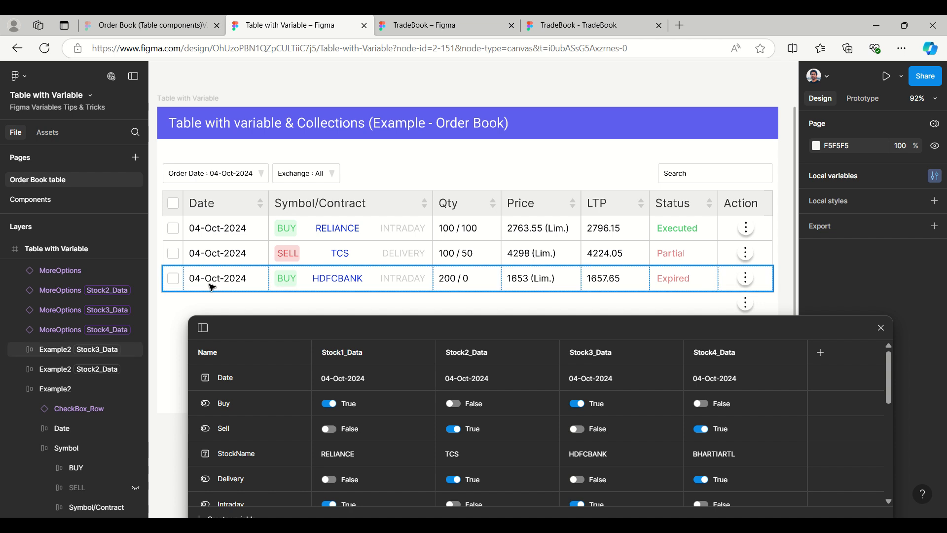
{"action": "left_click", "coordinate": [212, 277]}
{"action": "key", "text": "Delete"}
{"action": "left_click", "coordinate": [217, 259]}
{"action": "key", "text": "Delete"}
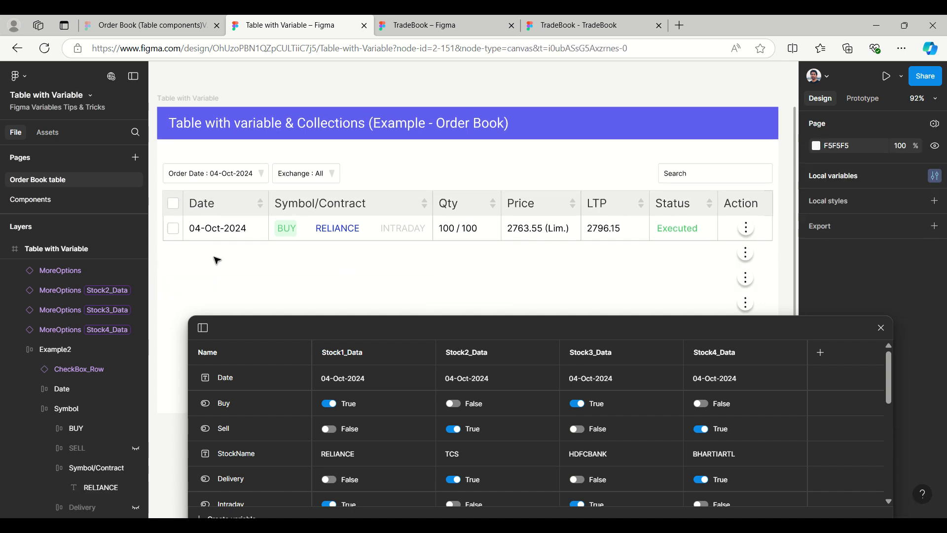
Step: Duplicate the RELIANCE row three times below itself to fill the table, and close the local variables
{"action": "left_click", "coordinate": [235, 236]}
{"action": "left_click_drag", "start_coordinate": [231, 232], "coordinate": [235, 299], "text": "alt"}
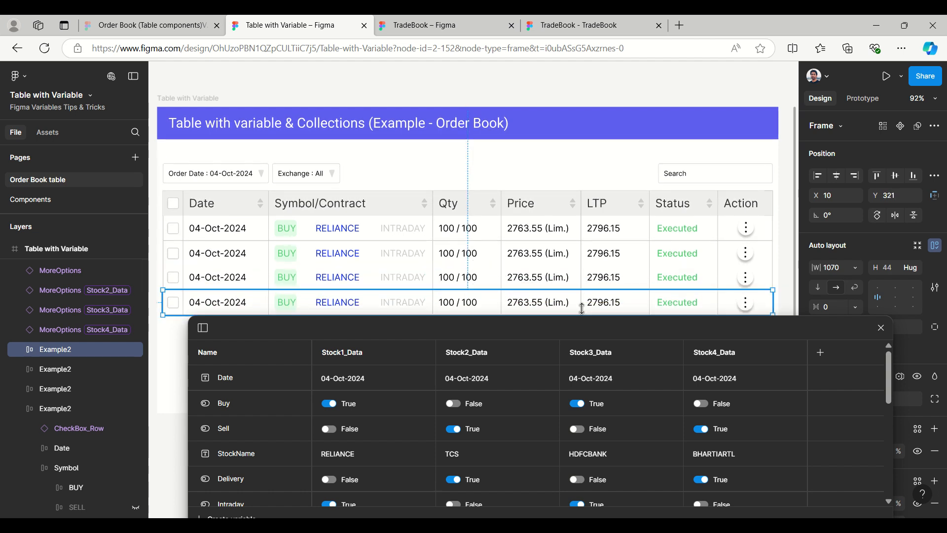
{"action": "left_click", "coordinate": [881, 328]}
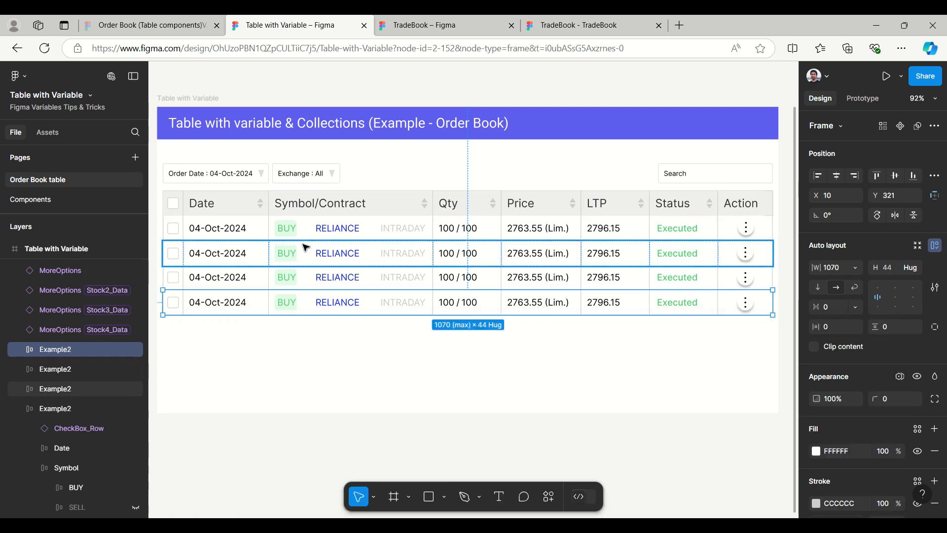
Step: Set the second table row to the Stock2_Data mode of Collection 1
{"action": "left_click", "coordinate": [253, 258]}
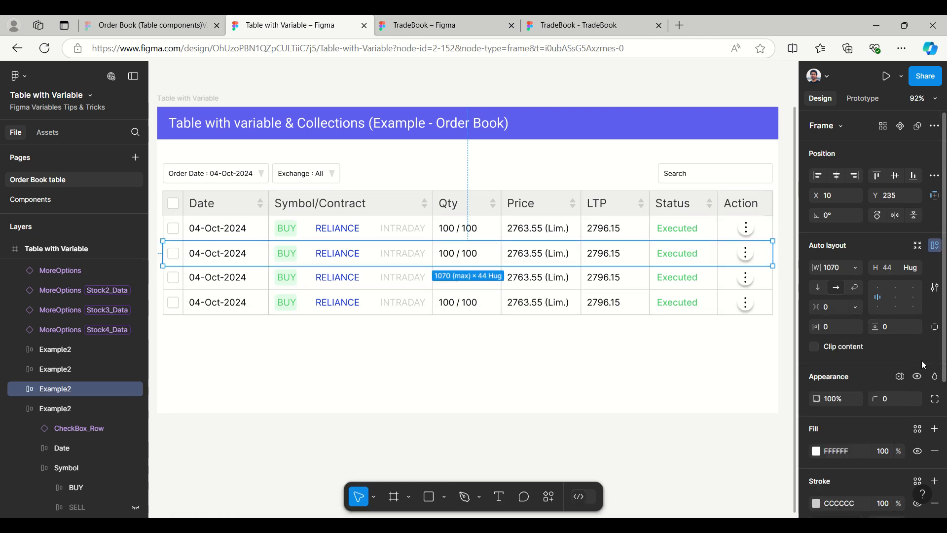
{"action": "scroll", "coordinate": [885, 340], "scroll_direction": "down", "scroll_amount": 3}
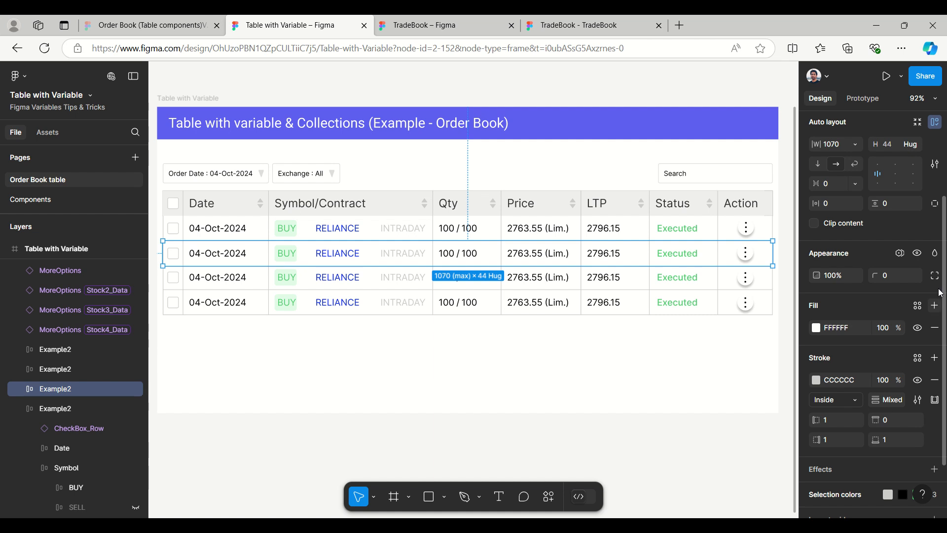
{"action": "left_click", "coordinate": [899, 253]}
{"action": "mouse_move", "coordinate": [864, 290]}
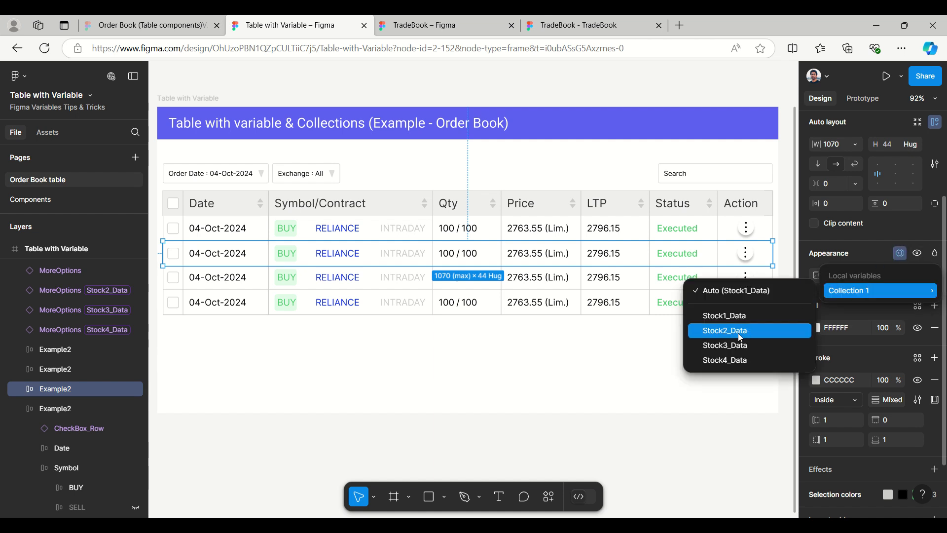
{"action": "left_click", "coordinate": [740, 330]}
Step: Set the third table row to the Stock3_Data mode of Collection 1
{"action": "left_click", "coordinate": [254, 278]}
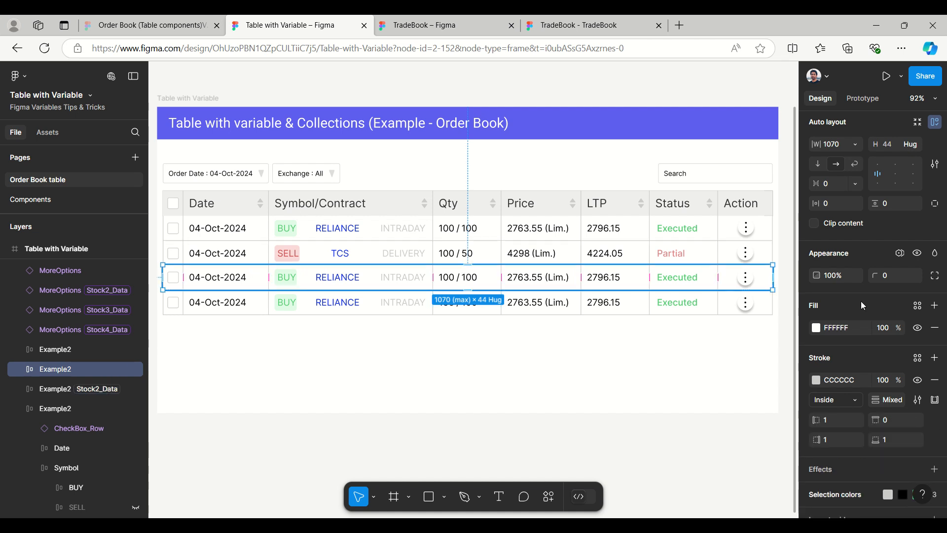
{"action": "left_click", "coordinate": [900, 253]}
{"action": "mouse_move", "coordinate": [862, 291]}
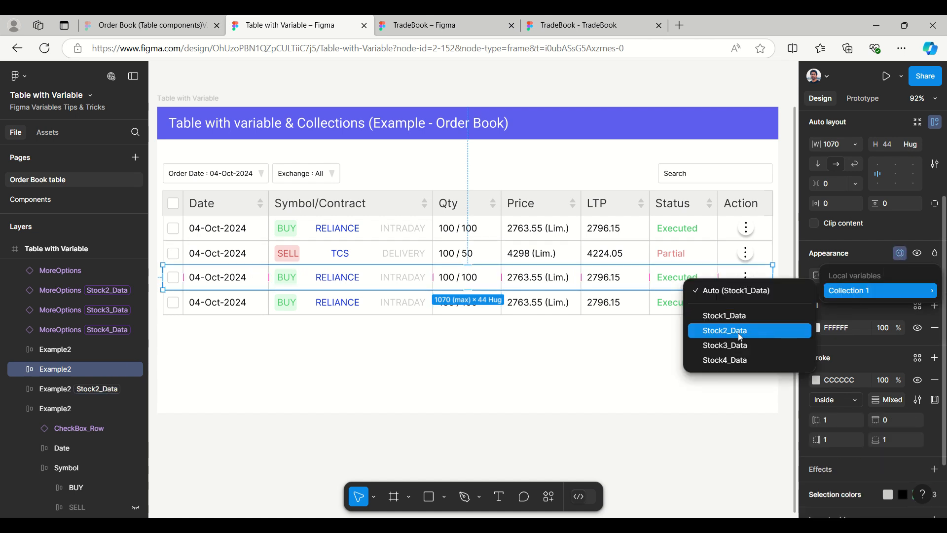
{"action": "left_click", "coordinate": [737, 350]}
Step: Set the fourth table row to the Stock4_Data mode of Collection 1
{"action": "left_click", "coordinate": [250, 302]}
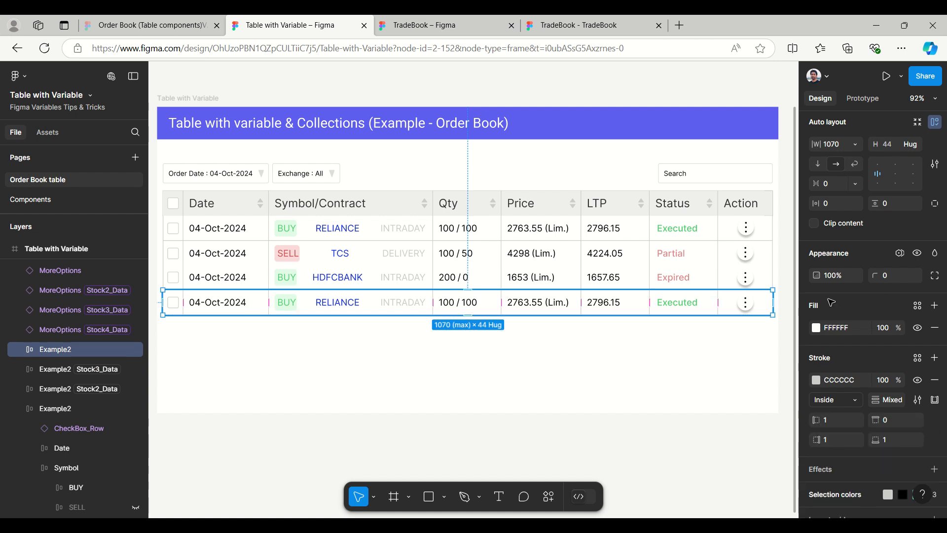
{"action": "left_click", "coordinate": [900, 252]}
{"action": "mouse_move", "coordinate": [877, 291]}
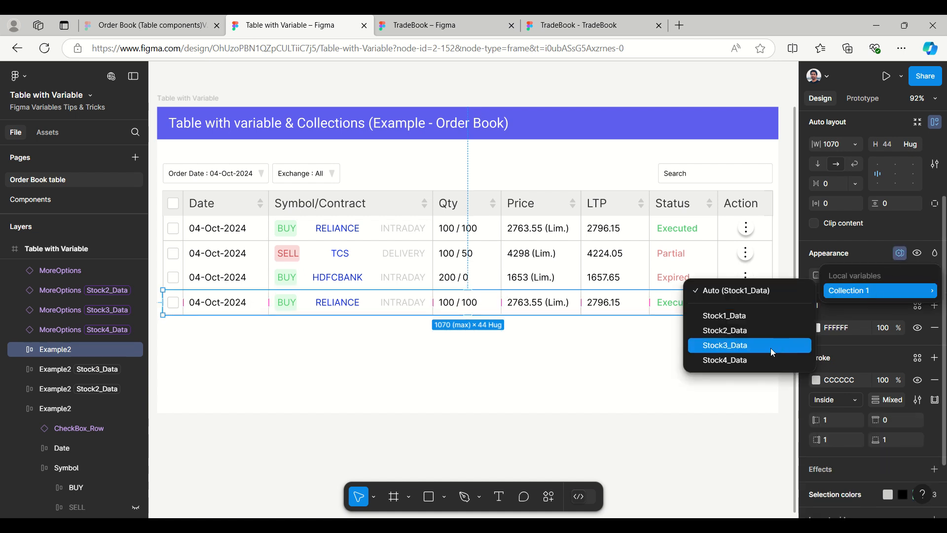
{"action": "left_click", "coordinate": [758, 364]}
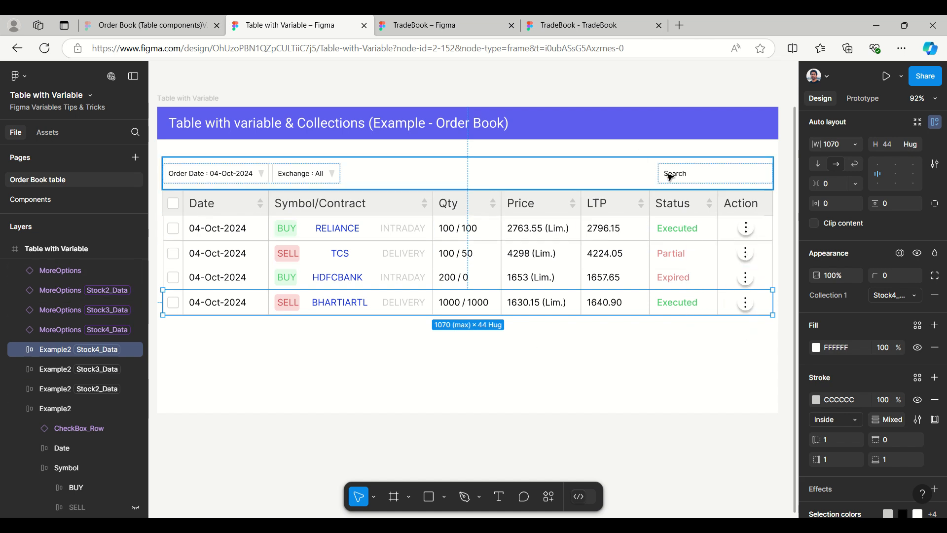
Step: Even out the row spacing by moving the HDFCBANK row to Y 281 and the BHARTIARTL row to Y 325
{"action": "left_click", "coordinate": [593, 445]}
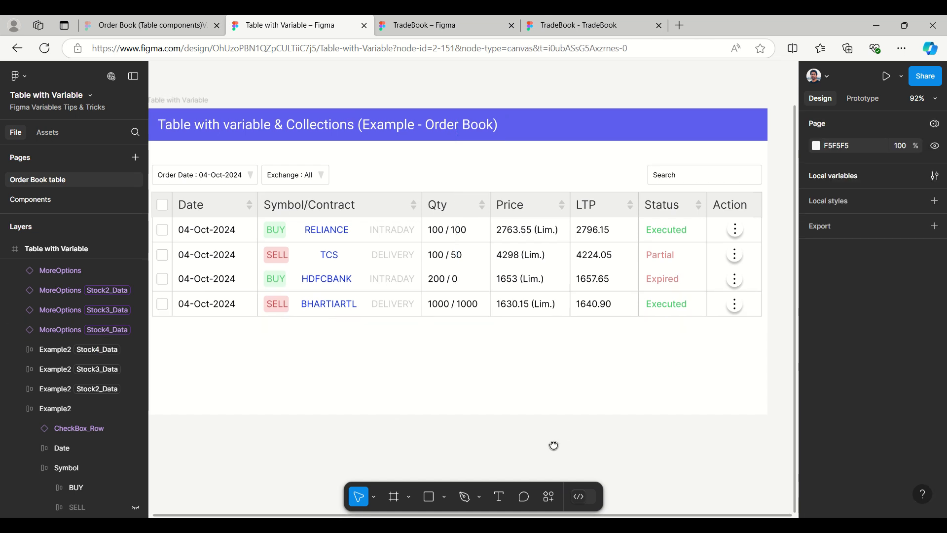
{"action": "scroll", "coordinate": [552, 445], "scroll_direction": "right", "scroll_amount": 3}
{"action": "left_click", "coordinate": [521, 286]}
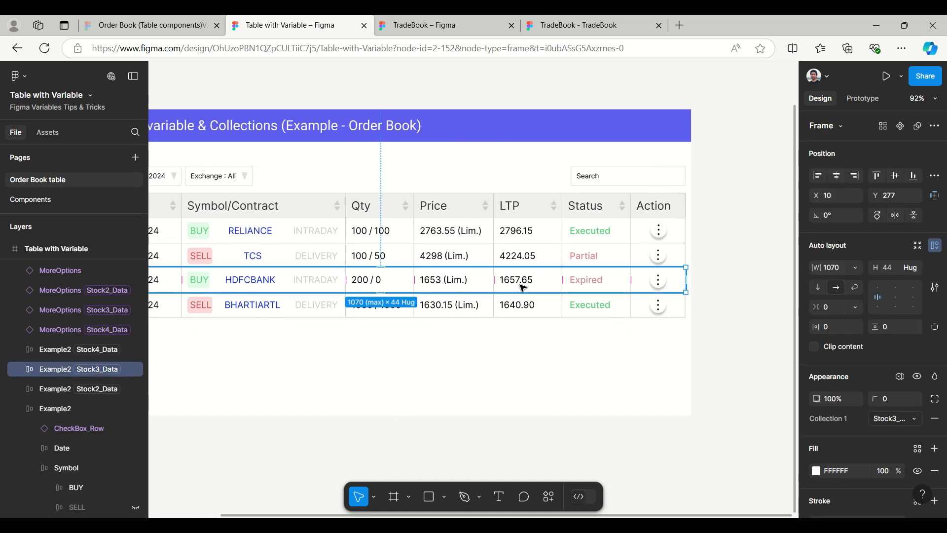
{"action": "left_click_drag", "start_coordinate": [521, 286], "coordinate": [488, 311]}
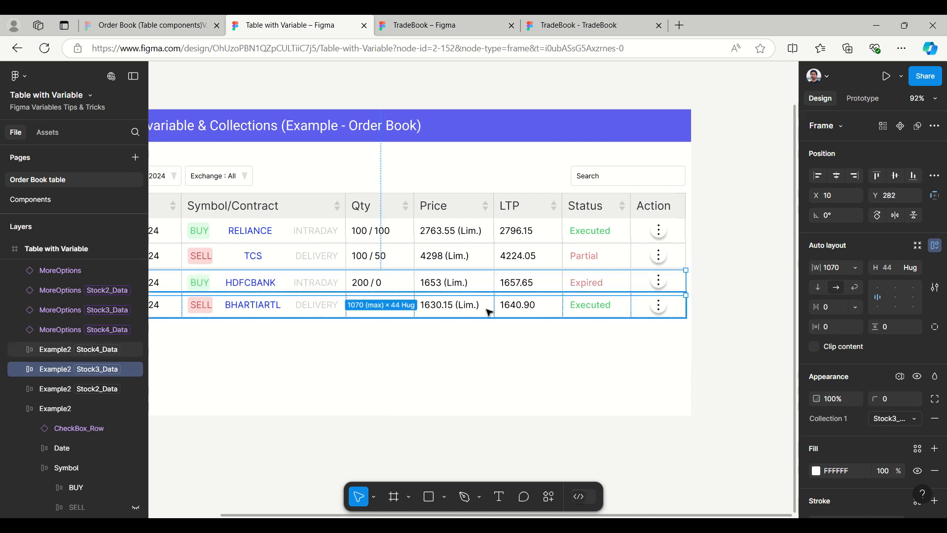
{"action": "key", "text": "Up"}
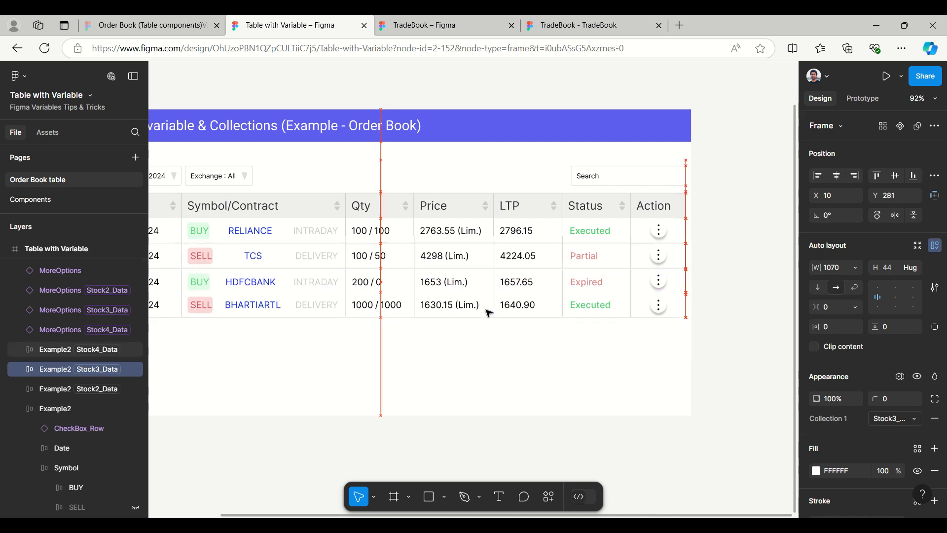
{"action": "left_click", "coordinate": [489, 312]}
{"action": "key", "text": "Down"}
{"action": "key", "text": "Down"}
{"action": "key", "text": "Down"}
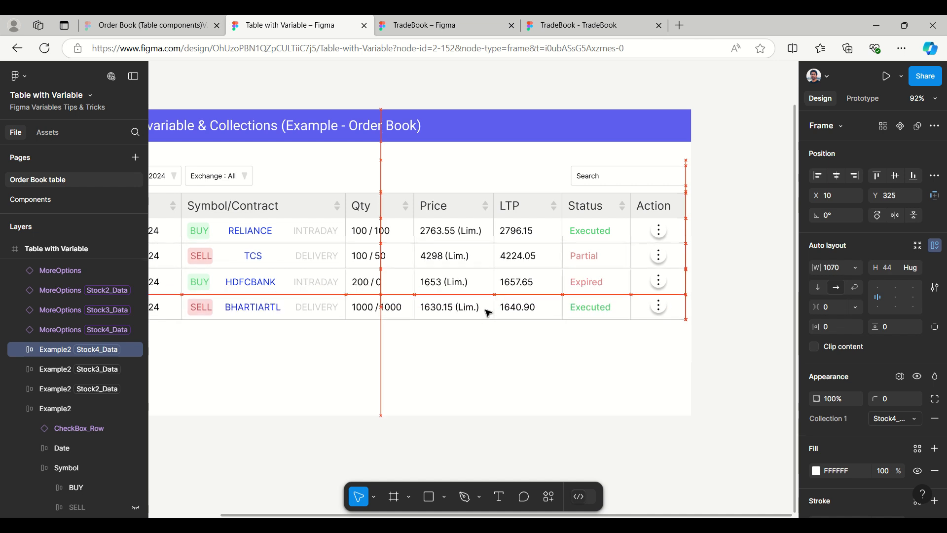
{"action": "left_click", "coordinate": [724, 326]}
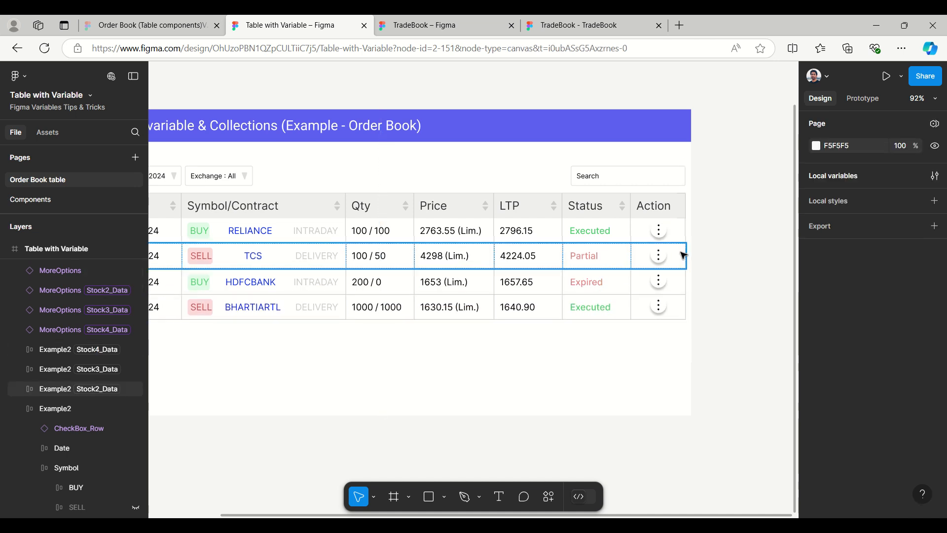
Step: Reopen the local variables beside the Action column and set MoreIcon to False for Stock1_Data
{"action": "left_click", "coordinate": [876, 179]}
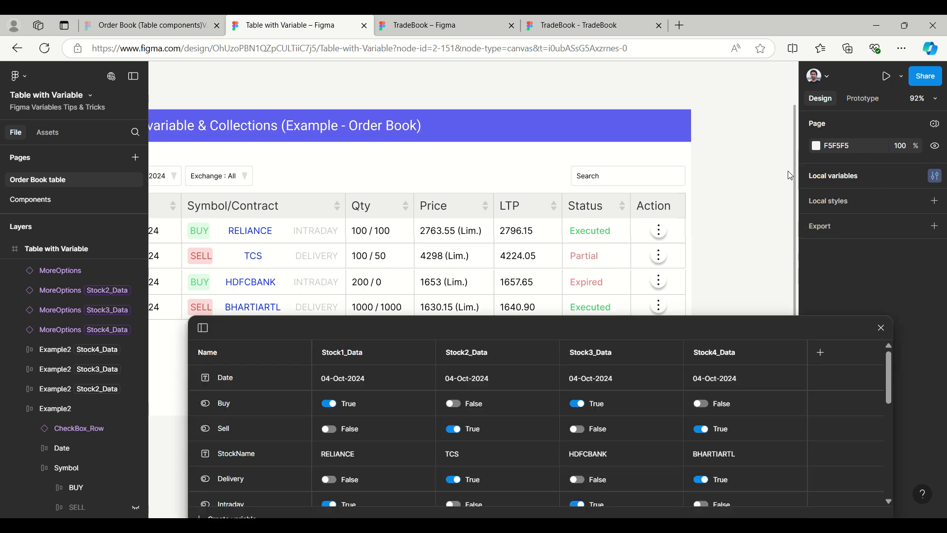
{"action": "left_click_drag", "start_coordinate": [595, 330], "coordinate": [336, 134]}
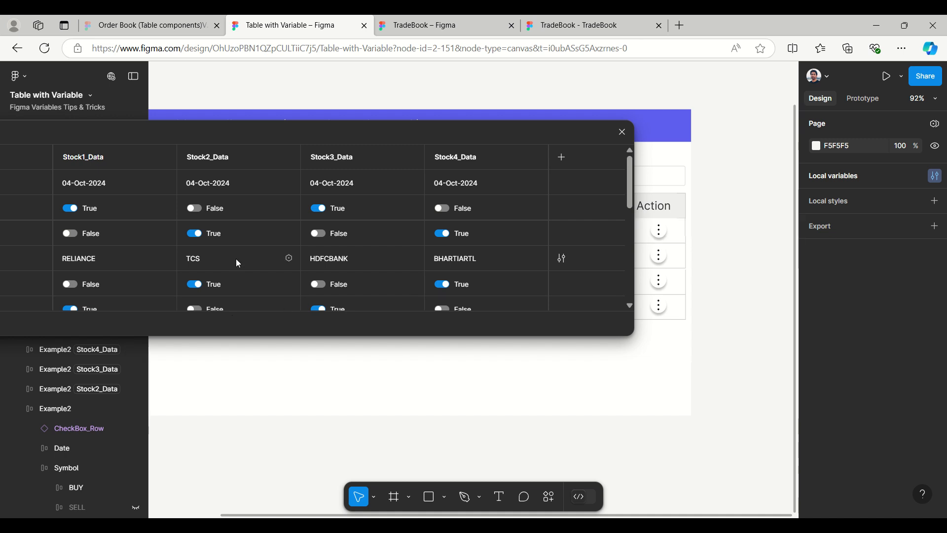
{"action": "scroll", "coordinate": [237, 260], "scroll_direction": "down", "scroll_amount": 5}
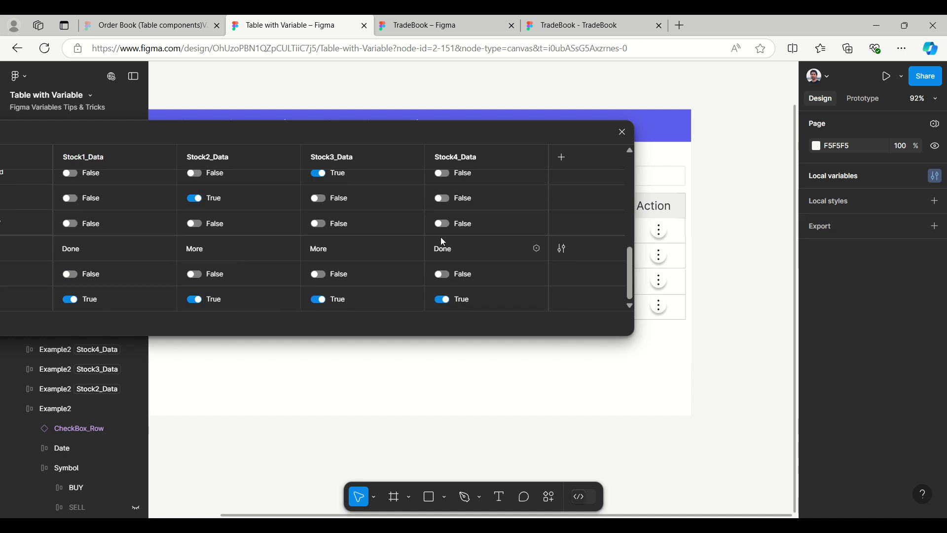
{"action": "left_click_drag", "start_coordinate": [411, 134], "coordinate": [851, 164]}
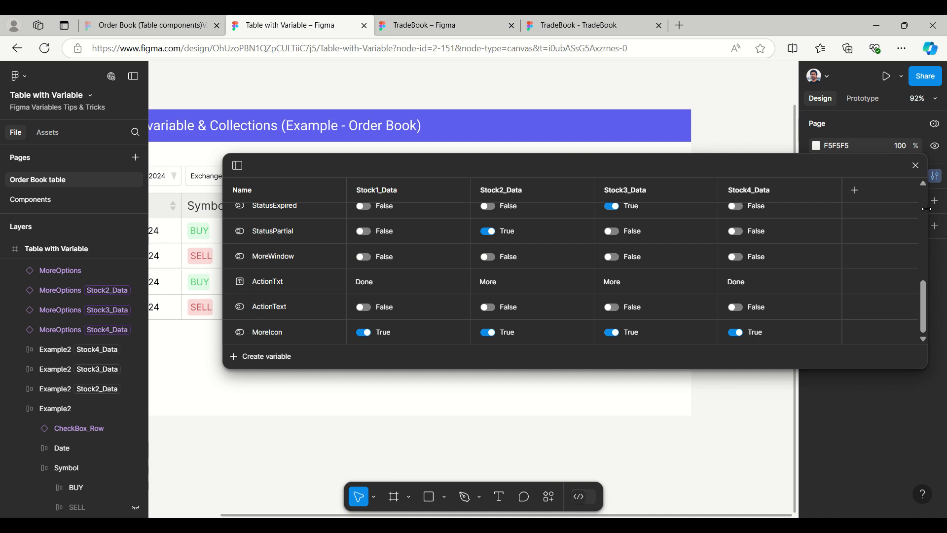
{"action": "left_click_drag", "start_coordinate": [926, 210], "coordinate": [646, 210]}
{"action": "left_click_drag", "start_coordinate": [375, 157], "coordinate": [826, 177]}
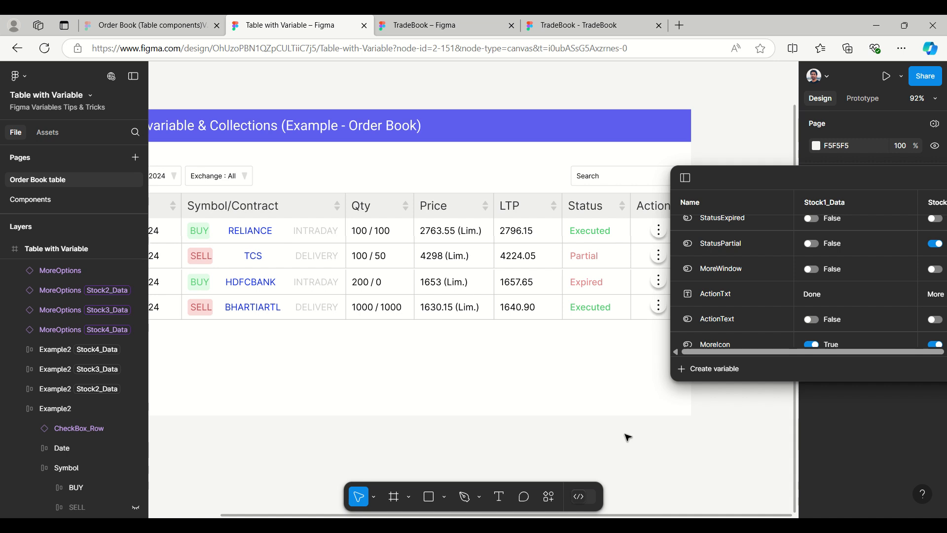
{"action": "left_click_drag", "start_coordinate": [619, 435], "coordinate": [425, 432]}
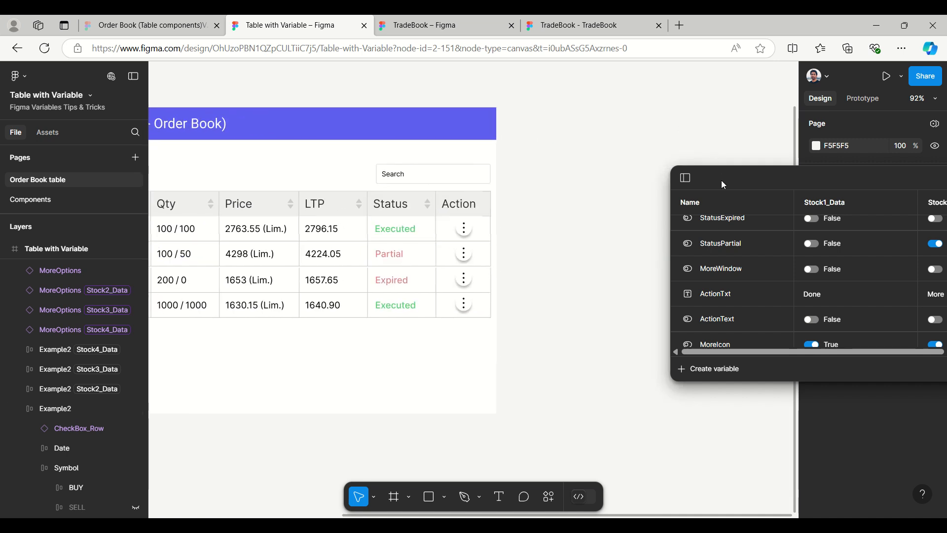
{"action": "left_click_drag", "start_coordinate": [721, 183], "coordinate": [563, 158]}
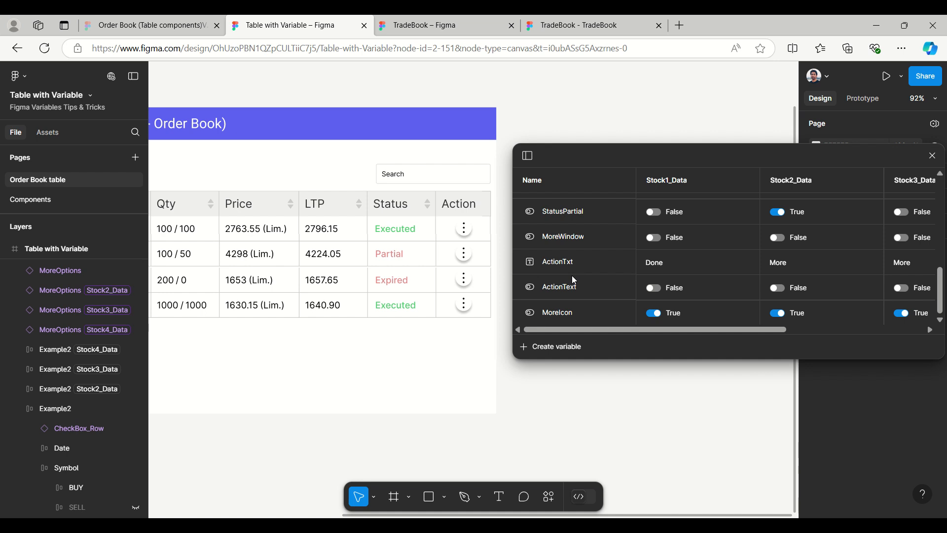
{"action": "left_click", "coordinate": [654, 313]}
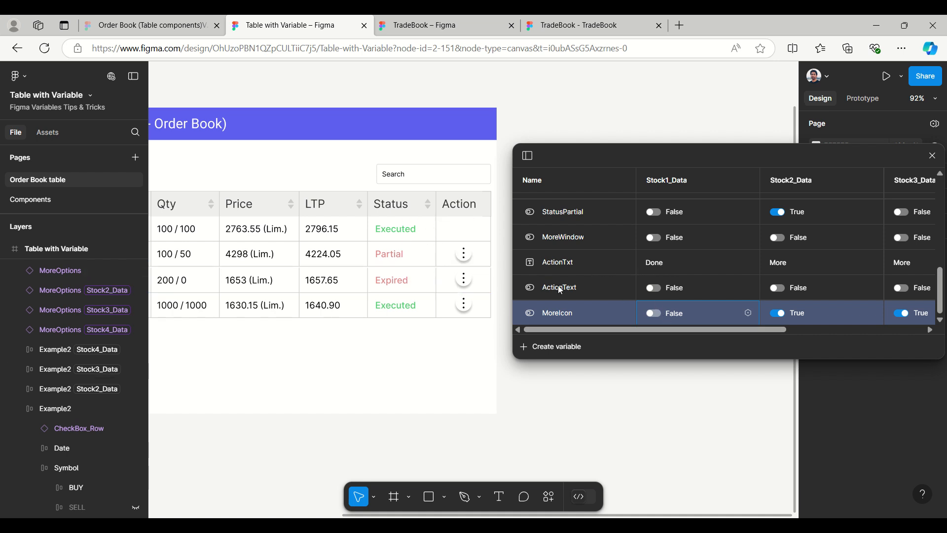
Step: Switch ActionText on and back off for Stock1_Data, set its MoreIcon to True, and close the local variables
{"action": "left_click", "coordinate": [659, 287]}
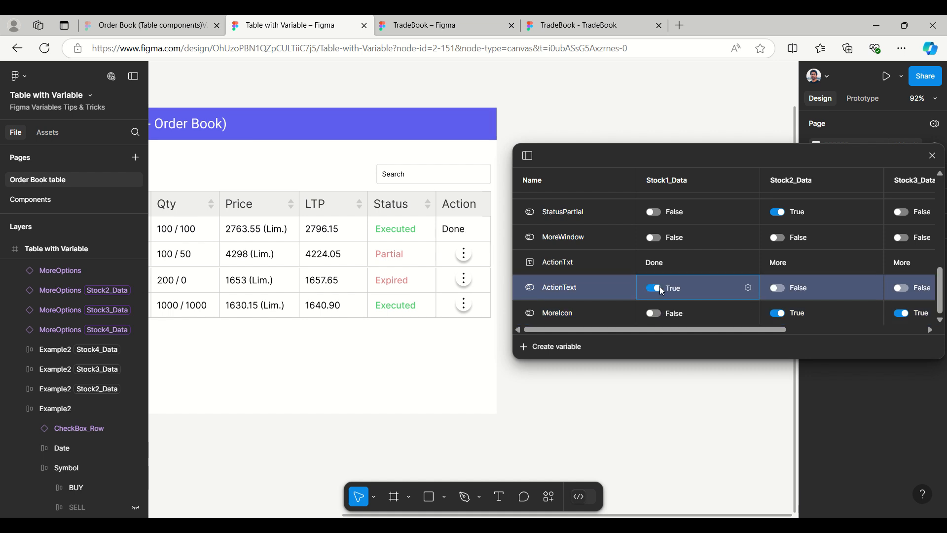
{"action": "left_click", "coordinate": [654, 287]}
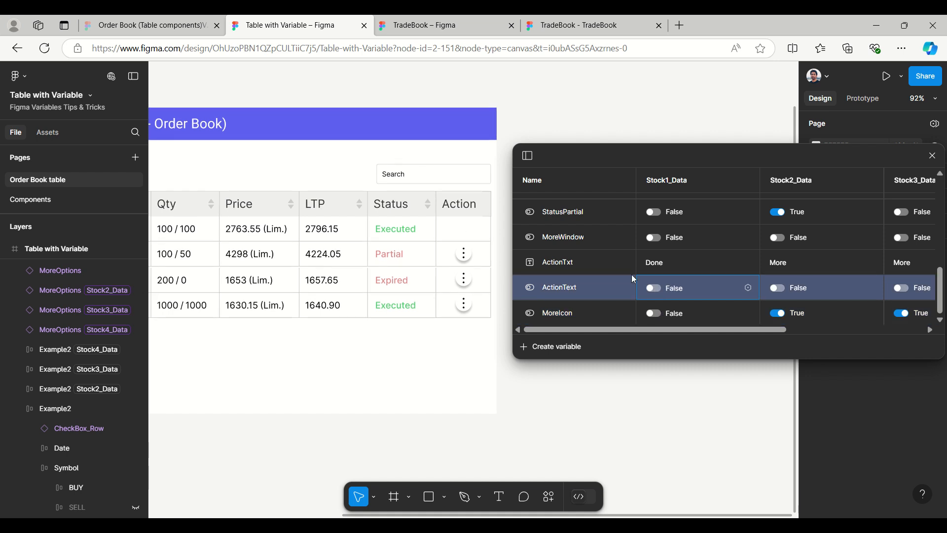
{"action": "left_click", "coordinate": [654, 312]}
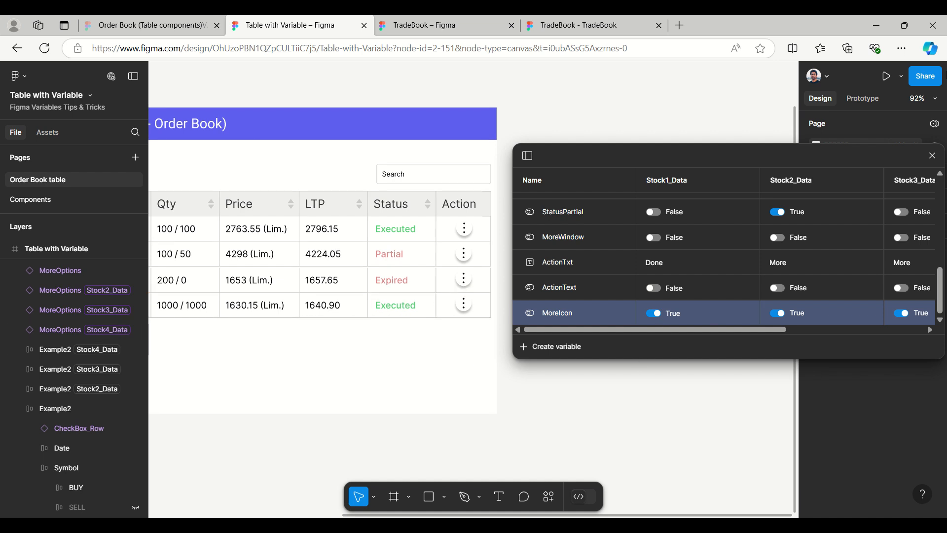
{"action": "left_click", "coordinate": [932, 155]}
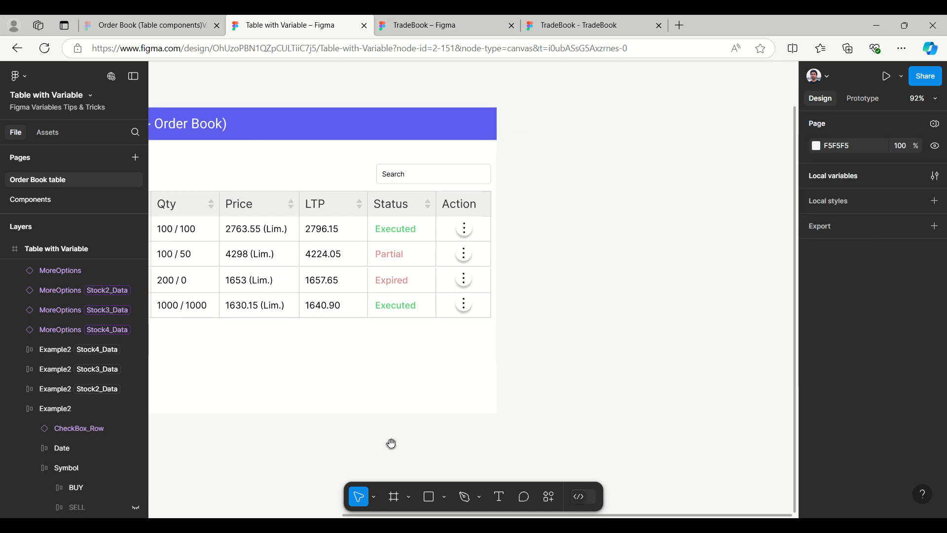
Step: Select the Table with Variable frame and present it as a prototype
{"action": "left_click_drag", "start_coordinate": [389, 442], "coordinate": [665, 444]}
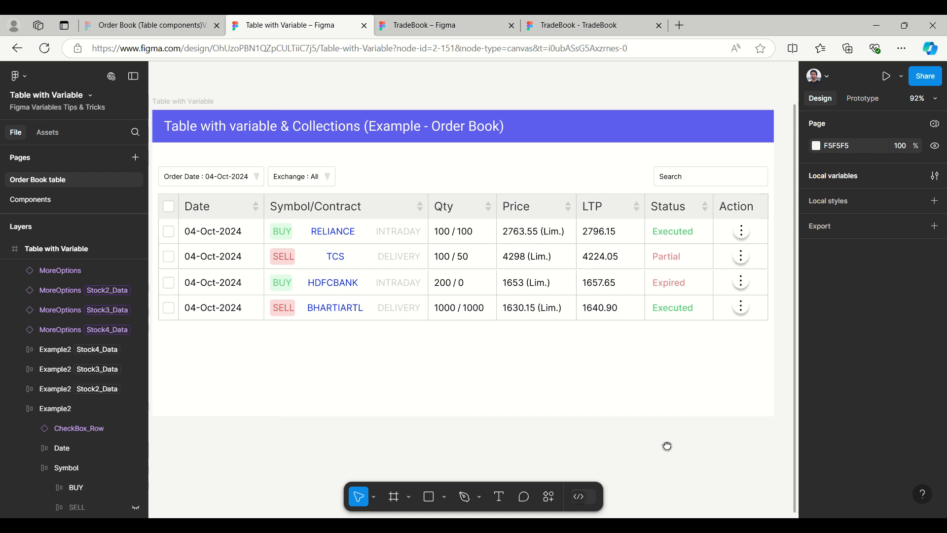
{"action": "left_click", "coordinate": [207, 100]}
{"action": "left_click", "coordinate": [901, 76]}
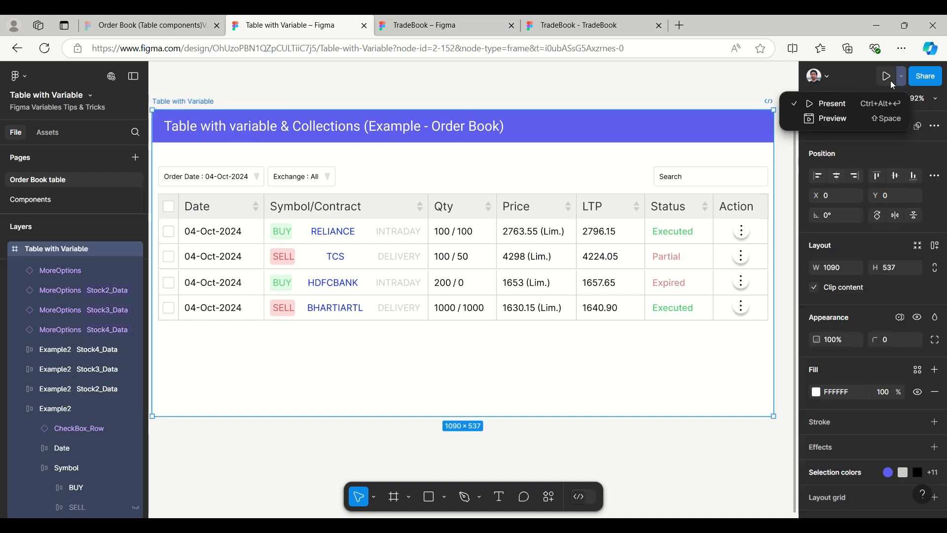
{"action": "left_click", "coordinate": [878, 102]}
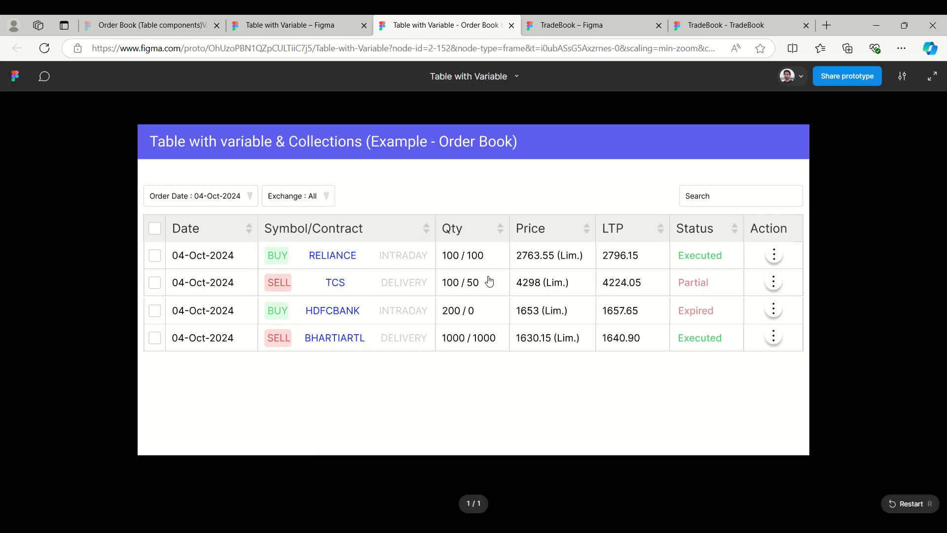
Step: Test the row action menus in the prototype: GTT for RELIANCE, Cancel for TCS, Reorder for HDFCBANK and Cancel for BHARTIARTL
{"action": "left_click", "coordinate": [774, 255]}
{"action": "left_click", "coordinate": [735, 282]}
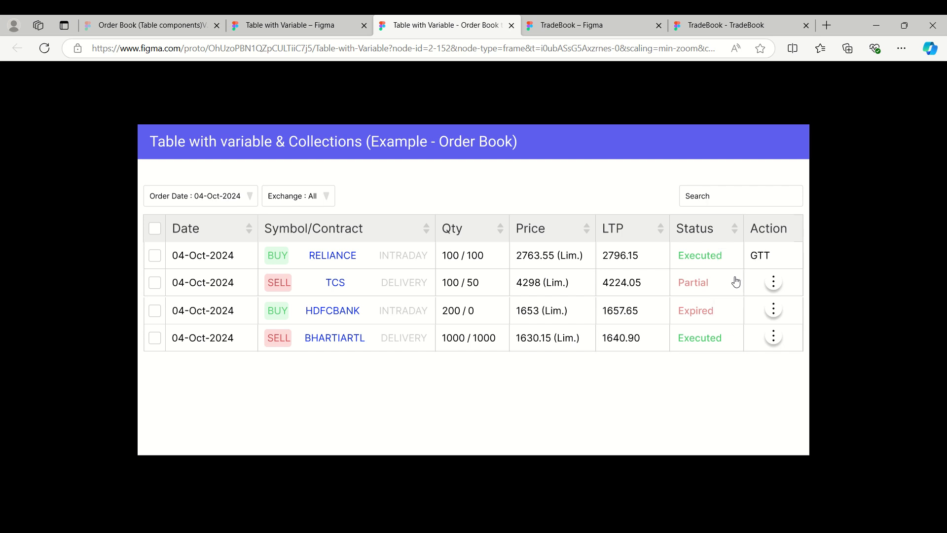
{"action": "left_click", "coordinate": [774, 283]}
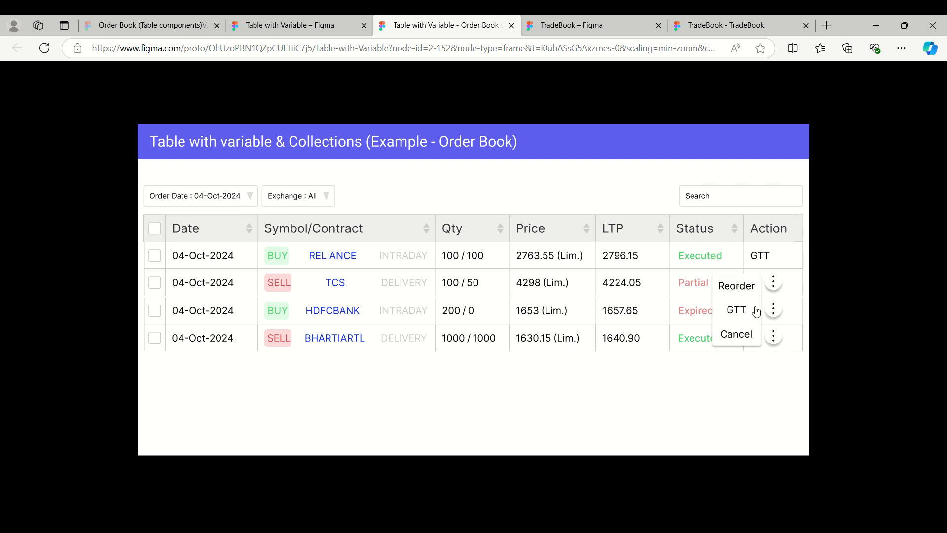
{"action": "left_click", "coordinate": [740, 334]}
{"action": "left_click", "coordinate": [773, 310]}
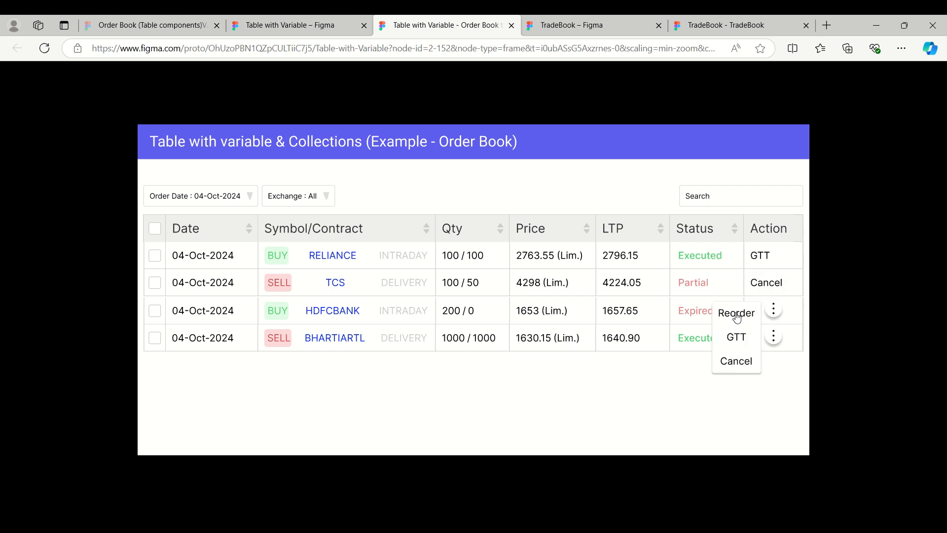
{"action": "left_click", "coordinate": [735, 315]}
{"action": "left_click", "coordinate": [772, 335]}
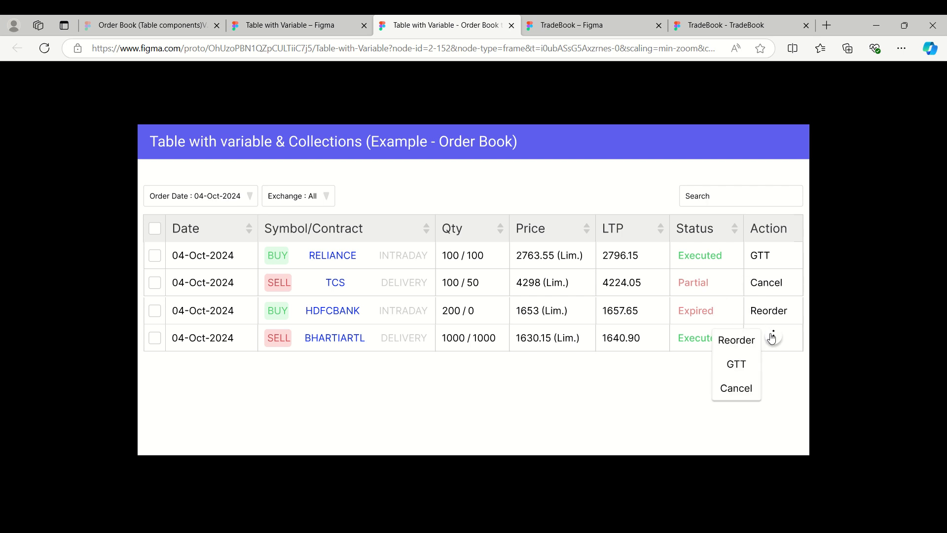
{"action": "left_click", "coordinate": [730, 387]}
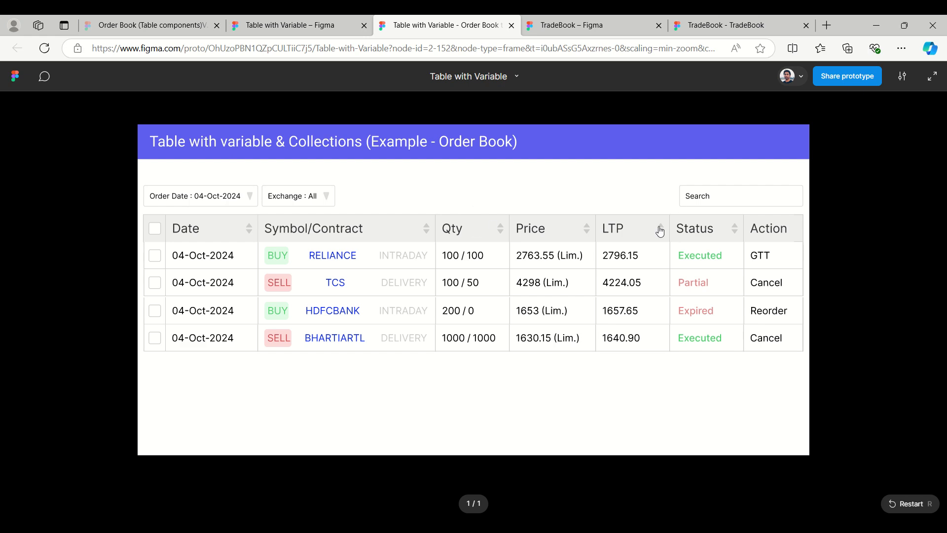
Step: Switch to the TradeBook design file and open its local variables so the table header and first row stay in view
{"action": "left_click", "coordinate": [608, 22]}
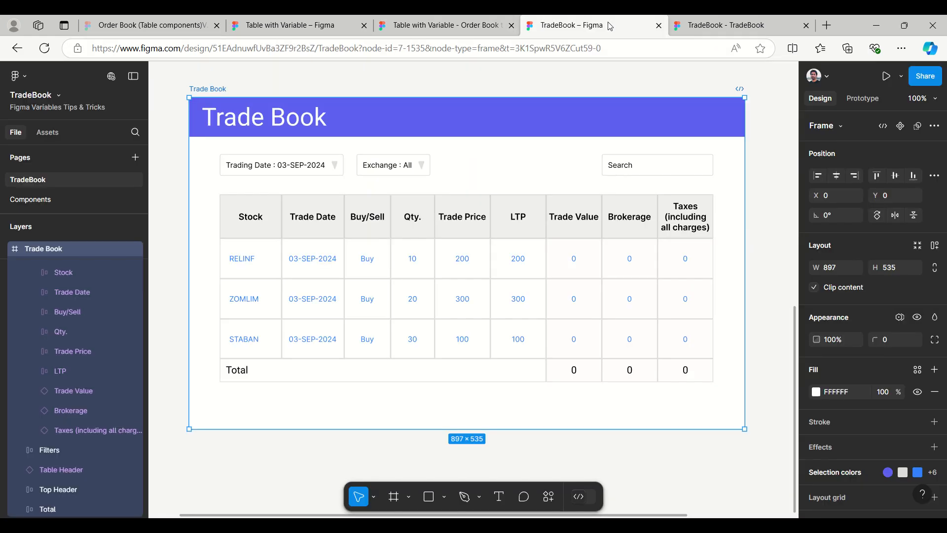
{"action": "left_click", "coordinate": [782, 113]}
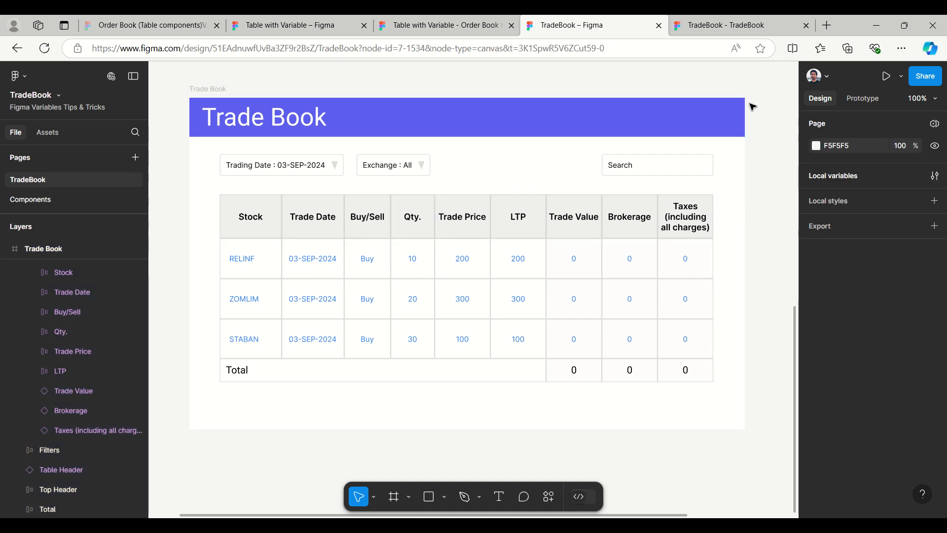
{"action": "left_click", "coordinate": [841, 176]}
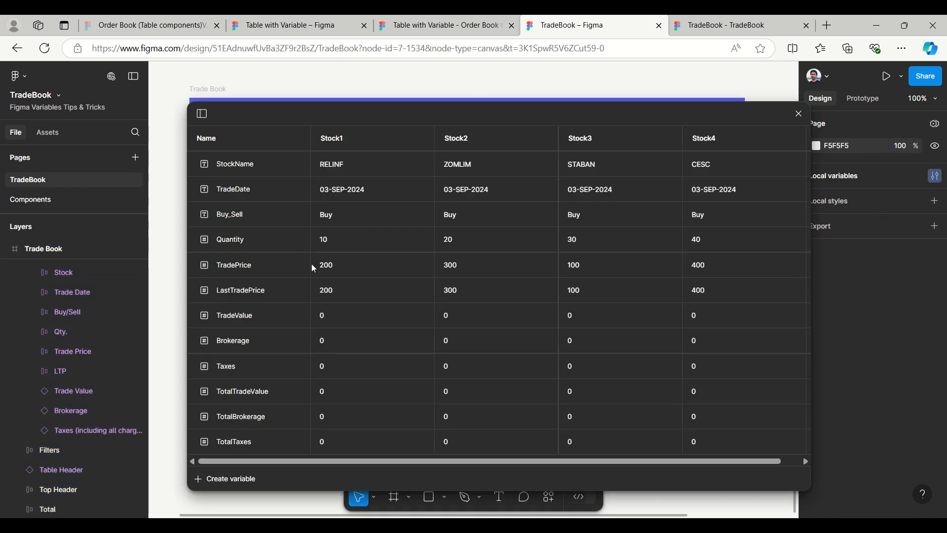
{"action": "left_click_drag", "start_coordinate": [331, 117], "coordinate": [317, 198]}
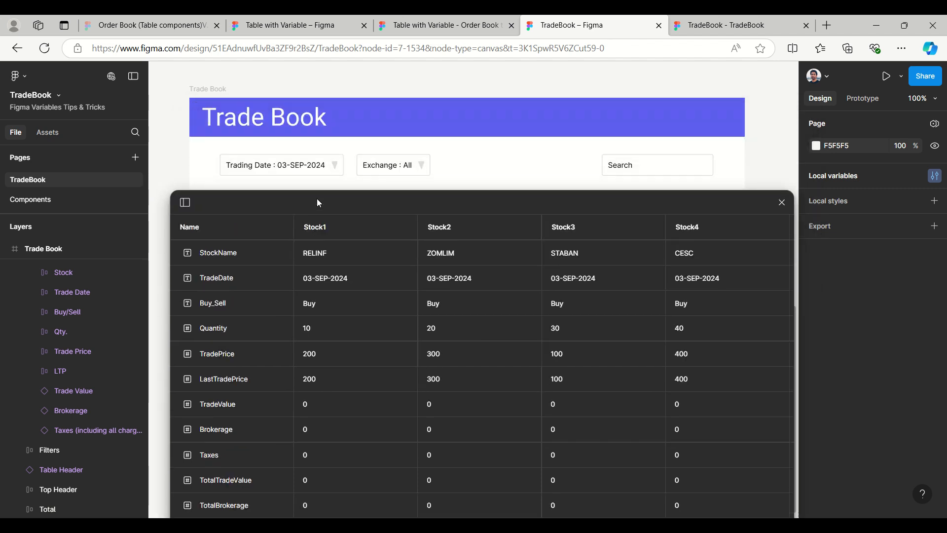
{"action": "scroll", "coordinate": [407, 98], "scroll_direction": "down", "scroll_amount": 2}
{"action": "scroll", "coordinate": [407, 98], "scroll_direction": "down", "scroll_amount": 3}
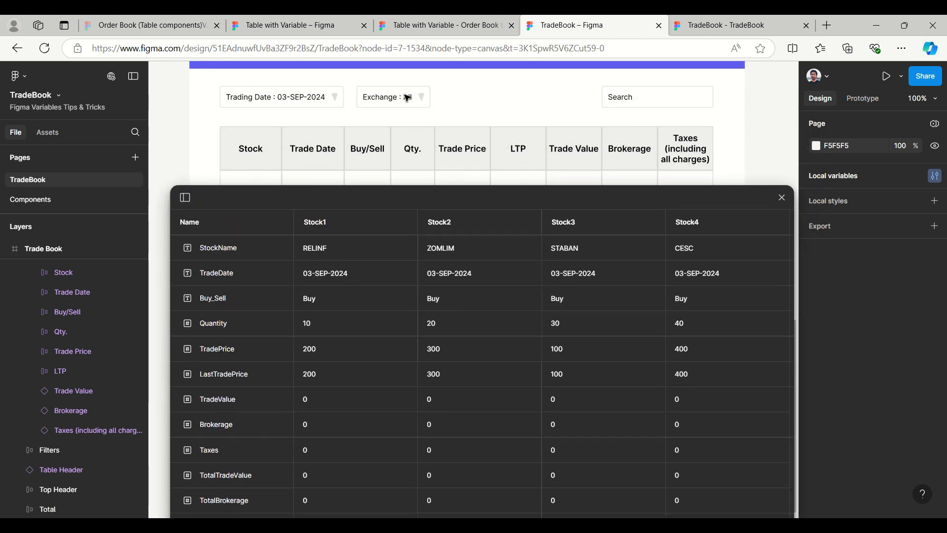
{"action": "left_click_drag", "start_coordinate": [375, 199], "coordinate": [396, 198]}
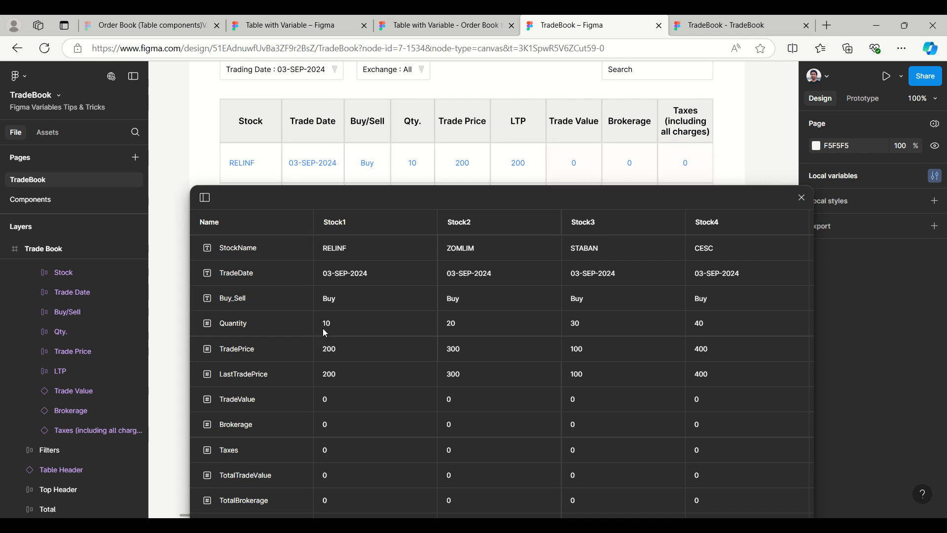
Step: Examine the Stock1 values of Buy_Sell, Quantity and LastTradePrice against the table, and close the local variables
{"action": "left_click", "coordinate": [317, 294]}
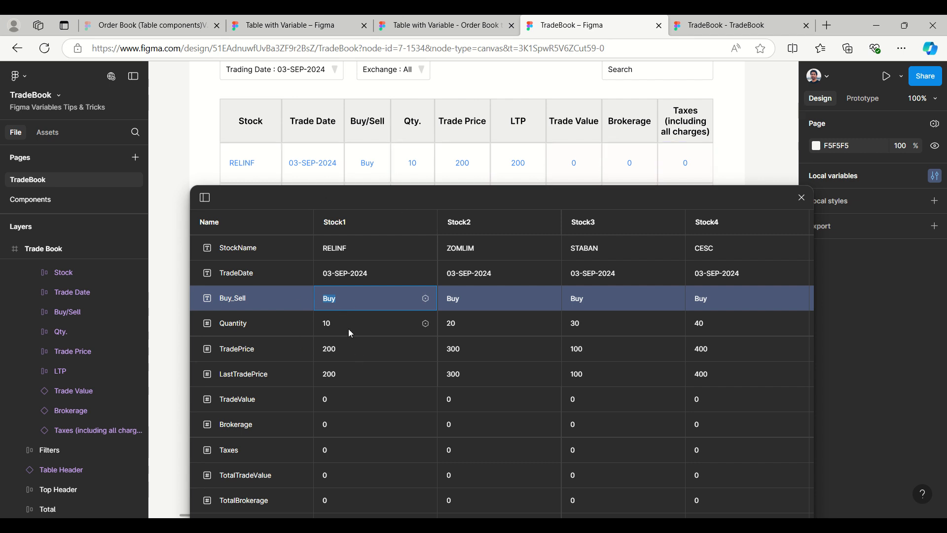
{"action": "left_click", "coordinate": [335, 330]}
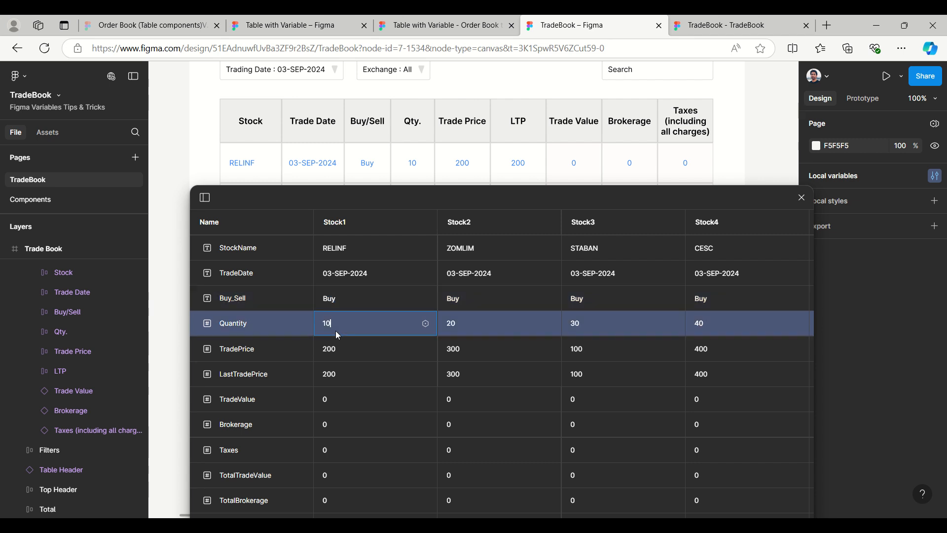
{"action": "left_click", "coordinate": [354, 376]}
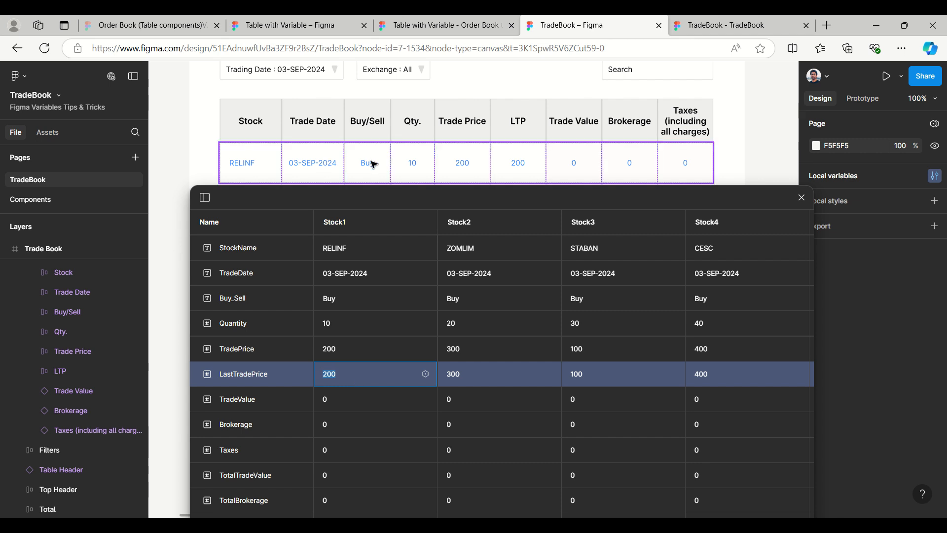
{"action": "left_click_drag", "start_coordinate": [386, 196], "coordinate": [395, 94]}
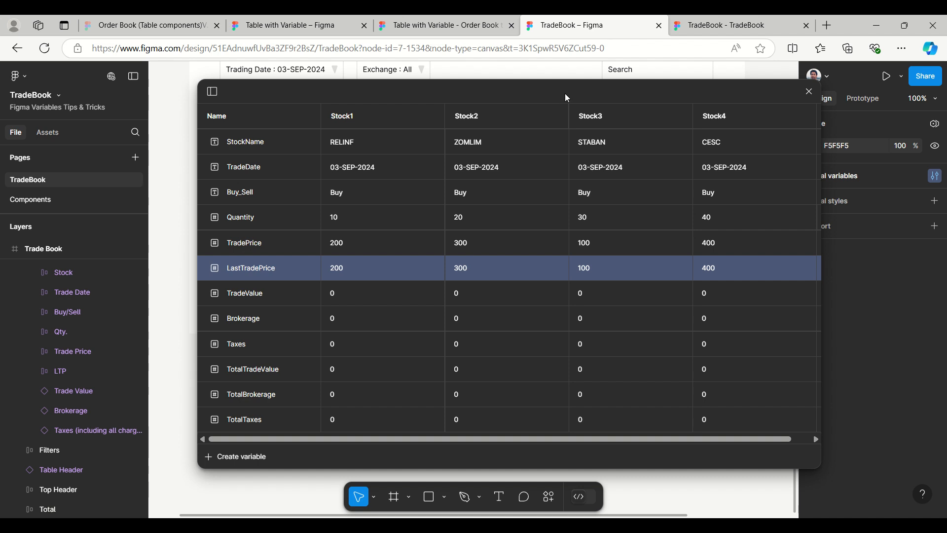
{"action": "left_click_drag", "start_coordinate": [565, 92], "coordinate": [535, 192]}
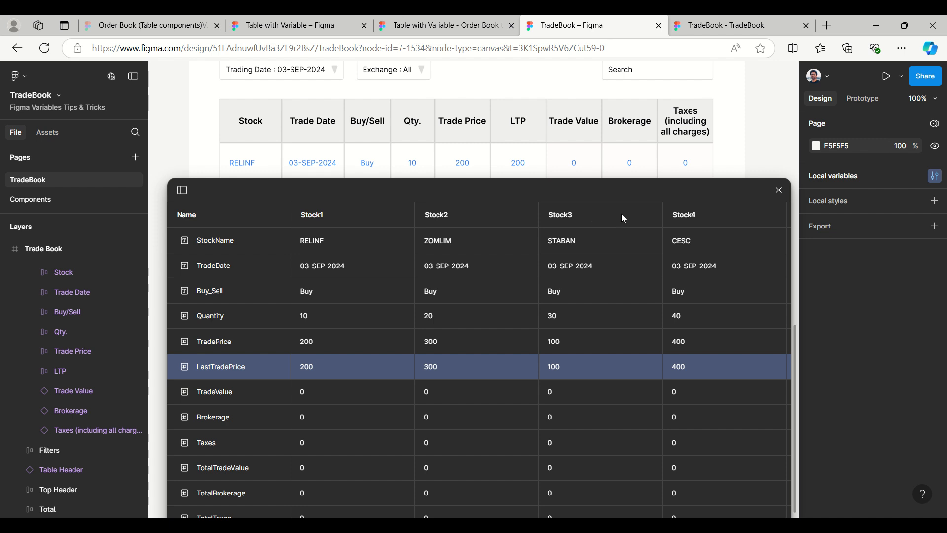
{"action": "left_click", "coordinate": [783, 192]}
Step: Select the ZOMLIM row of the Trade Book table and check its applied variable mode
{"action": "left_click", "coordinate": [264, 207]}
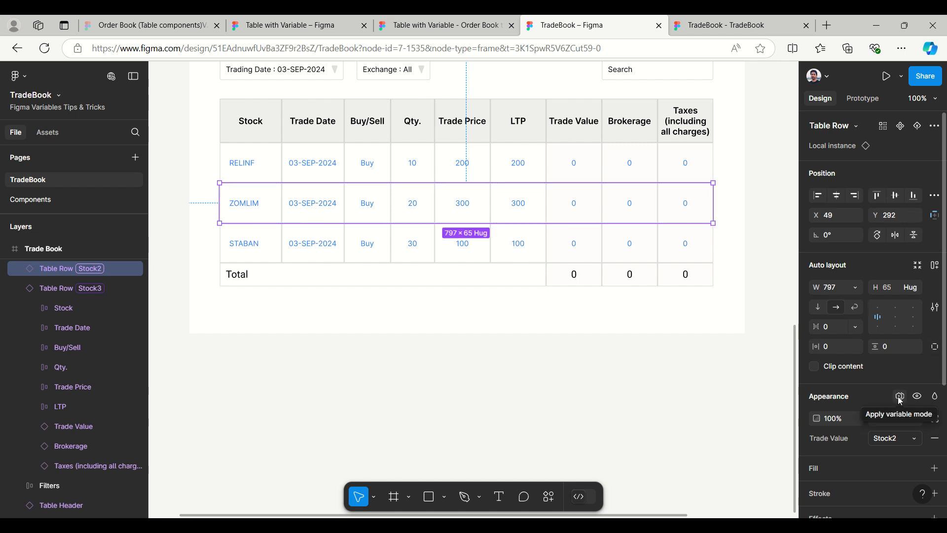
{"action": "scroll", "coordinate": [636, 342], "scroll_direction": "up", "scroll_amount": 1}
{"action": "scroll", "coordinate": [633, 347], "scroll_direction": "up", "scroll_amount": 3}
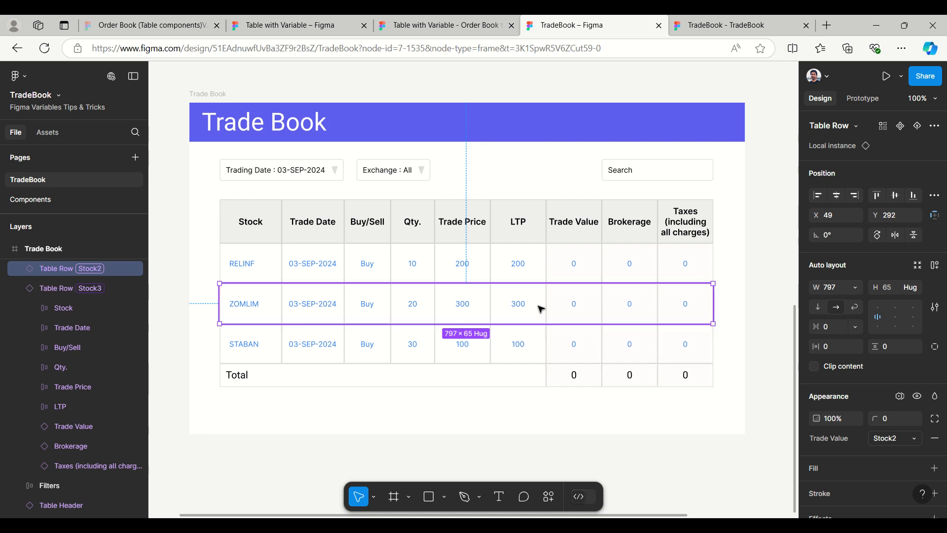
Step: Inspect the Trade Value component set among the main components above the Trade Book frame, and return to the table
{"action": "scroll", "coordinate": [540, 308], "scroll_direction": "up", "scroll_amount": 15}
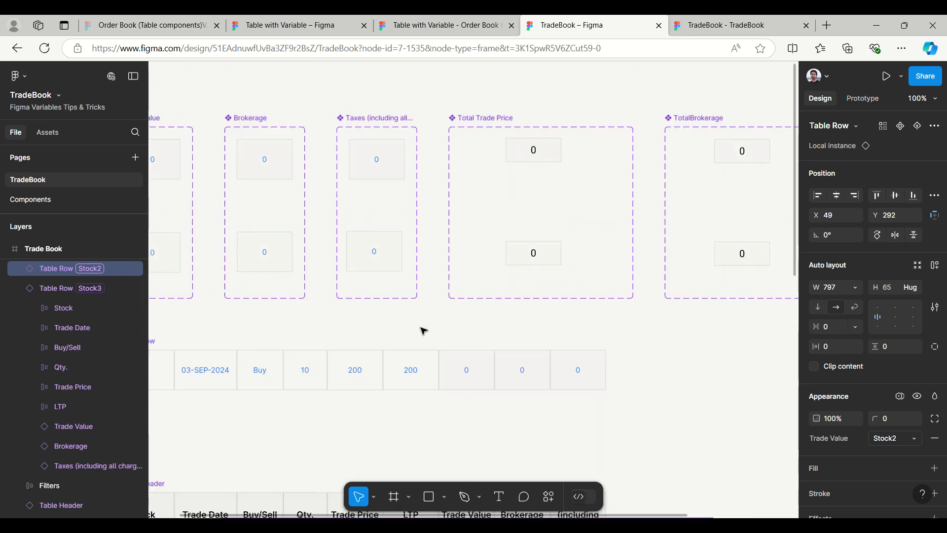
{"action": "left_click", "coordinate": [395, 323]}
{"action": "left_click_drag", "start_coordinate": [383, 323], "coordinate": [543, 334]}
{"action": "left_click", "coordinate": [315, 129]}
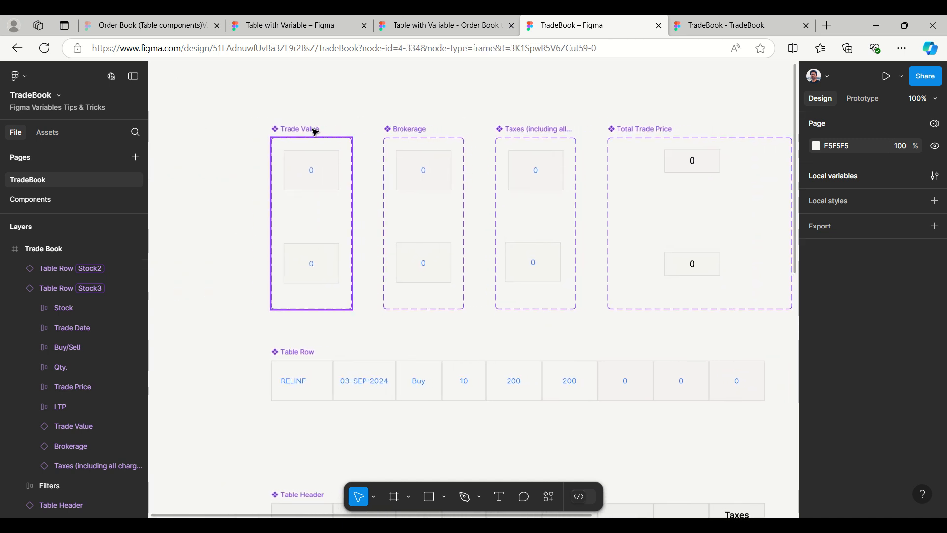
{"action": "scroll", "coordinate": [237, 348], "scroll_direction": "down", "scroll_amount": 10}
{"action": "scroll", "coordinate": [236, 345], "scroll_direction": "down", "scroll_amount": 3}
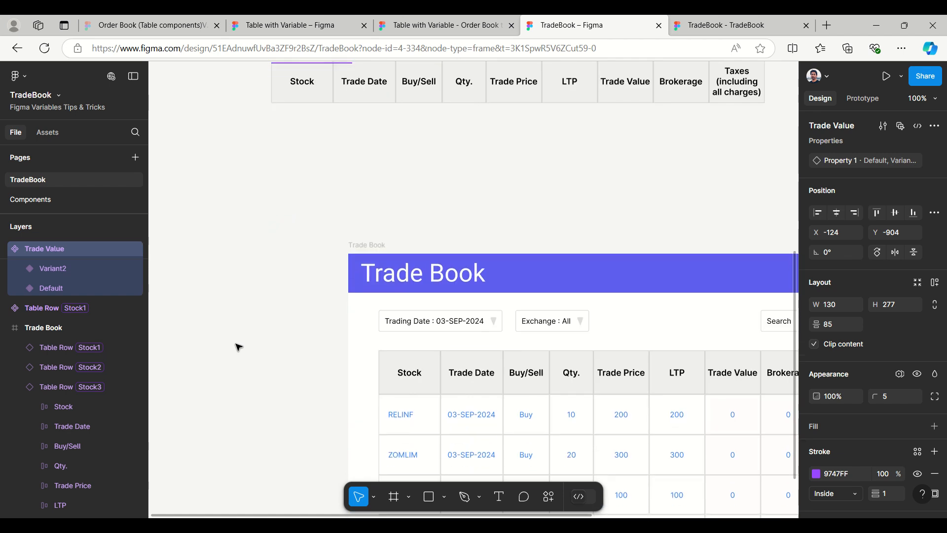
{"action": "left_click", "coordinate": [619, 173]}
{"action": "left_click_drag", "start_coordinate": [624, 178], "coordinate": [516, 161]}
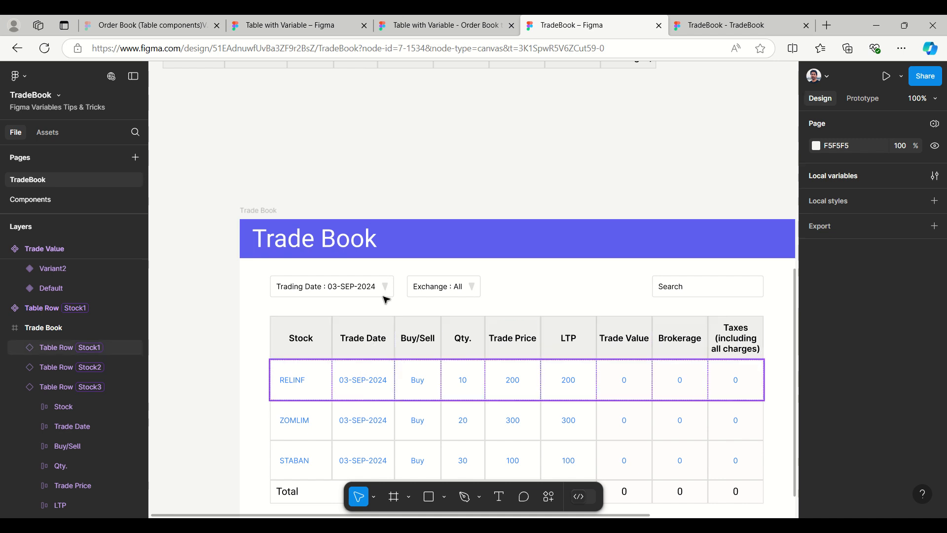
Step: Compare the main cell, total, row and header components with the Trade Book table
{"action": "scroll", "coordinate": [409, 177], "scroll_direction": "up", "scroll_amount": 6}
{"action": "scroll", "coordinate": [409, 178], "scroll_direction": "up", "scroll_amount": 3}
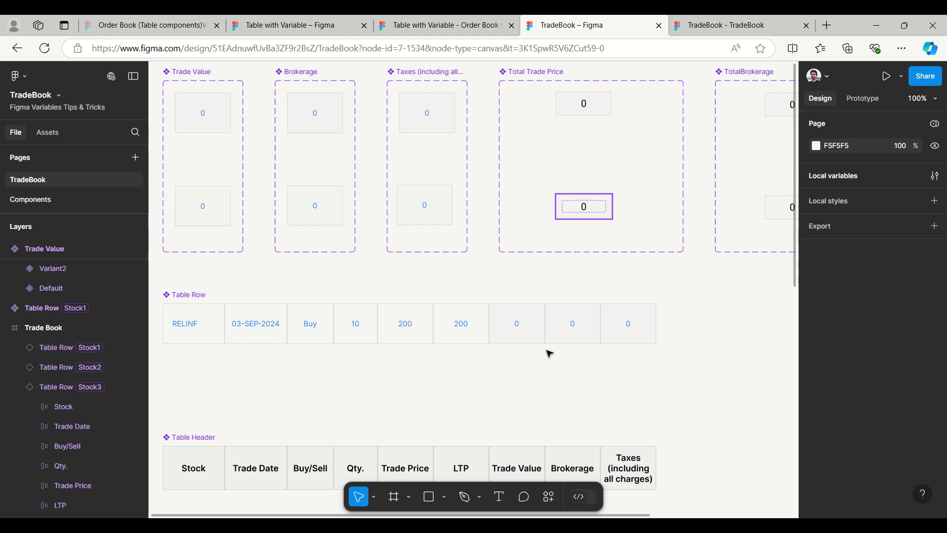
{"action": "scroll", "coordinate": [559, 377], "scroll_direction": "up", "scroll_amount": 5}
{"action": "scroll", "coordinate": [559, 377], "scroll_direction": "down", "scroll_amount": 15}
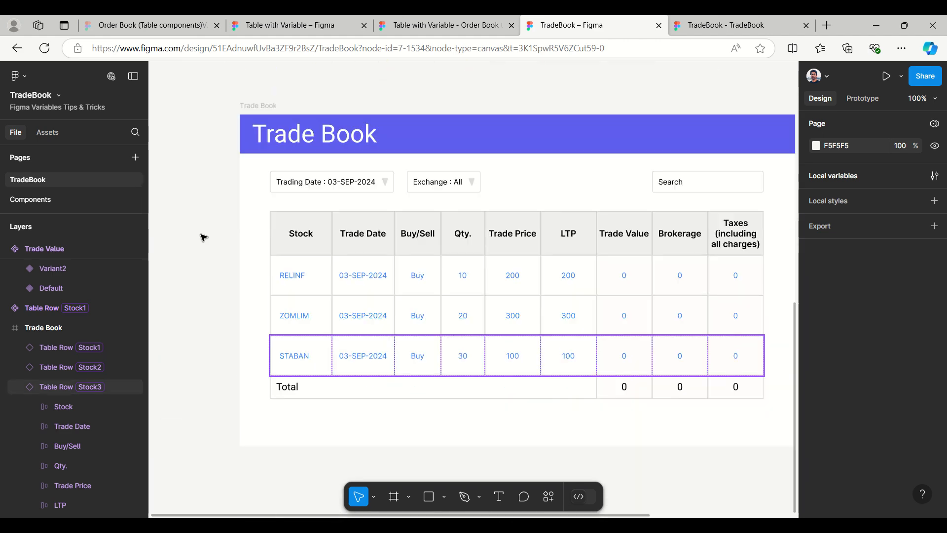
Step: Select the RELINF row of the Trade Book table and inspect its nested layers
{"action": "left_click", "coordinate": [301, 281]}
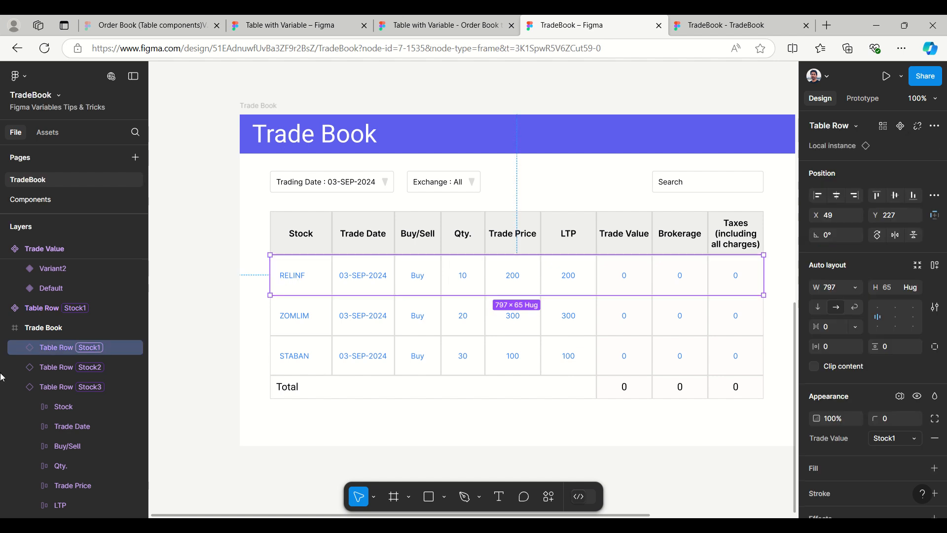
{"action": "left_click", "coordinate": [14, 347]}
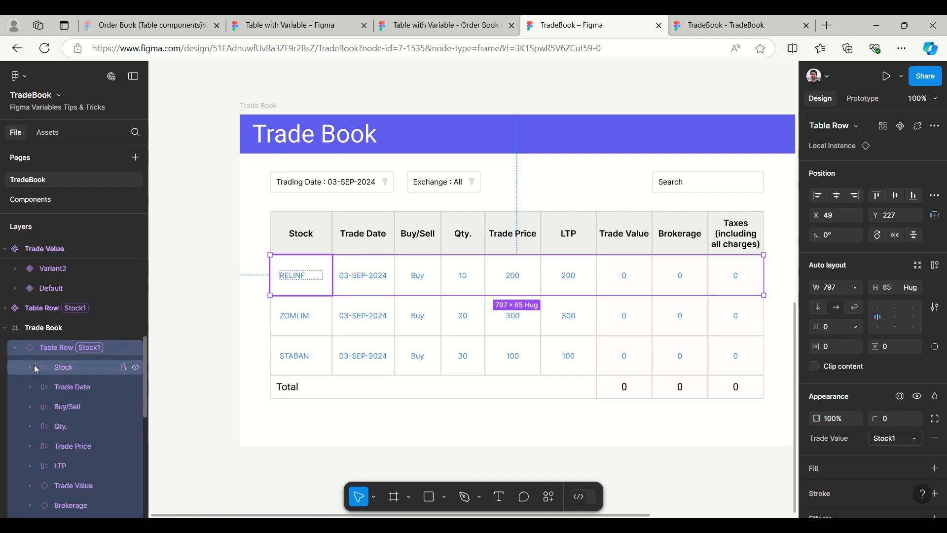
{"action": "left_click", "coordinate": [13, 348]}
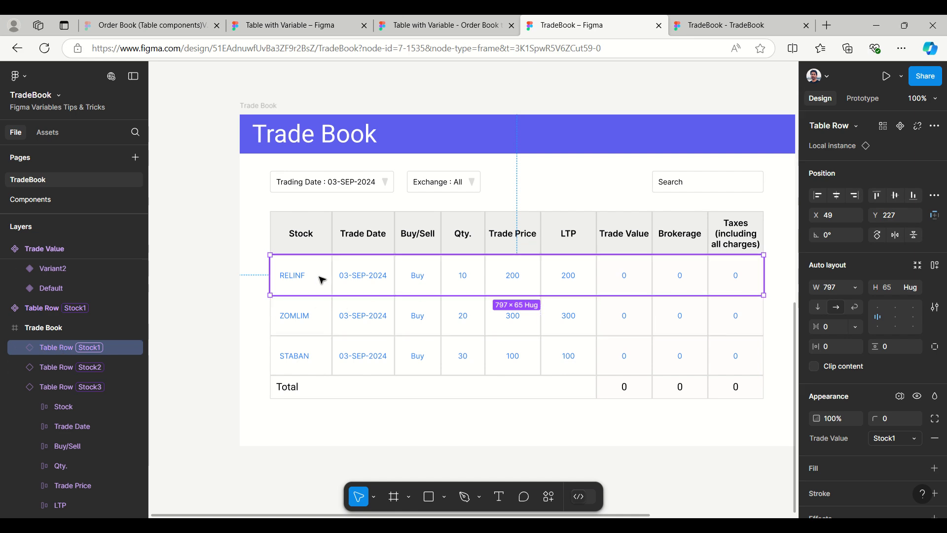
{"action": "scroll", "coordinate": [314, 287], "scroll_direction": "up", "scroll_amount": 7}
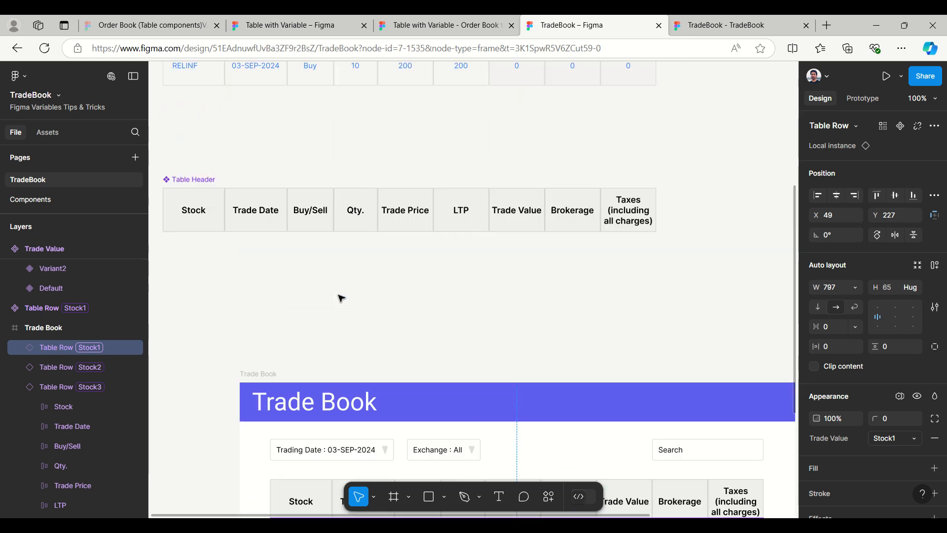
Step: Inspect the Table Header main component and the Table Row main component above it
{"action": "left_click", "coordinate": [197, 292]}
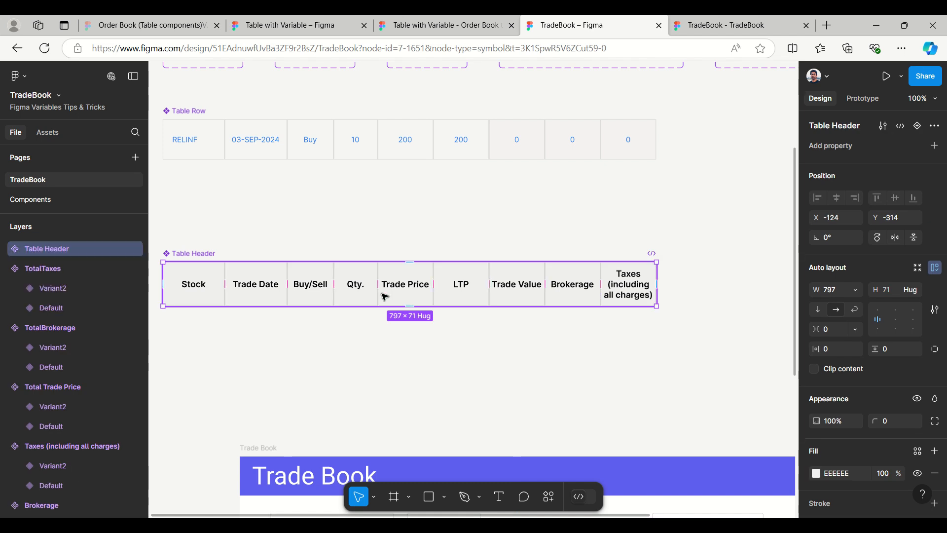
{"action": "scroll", "coordinate": [384, 296], "scroll_direction": "up", "scroll_amount": 1}
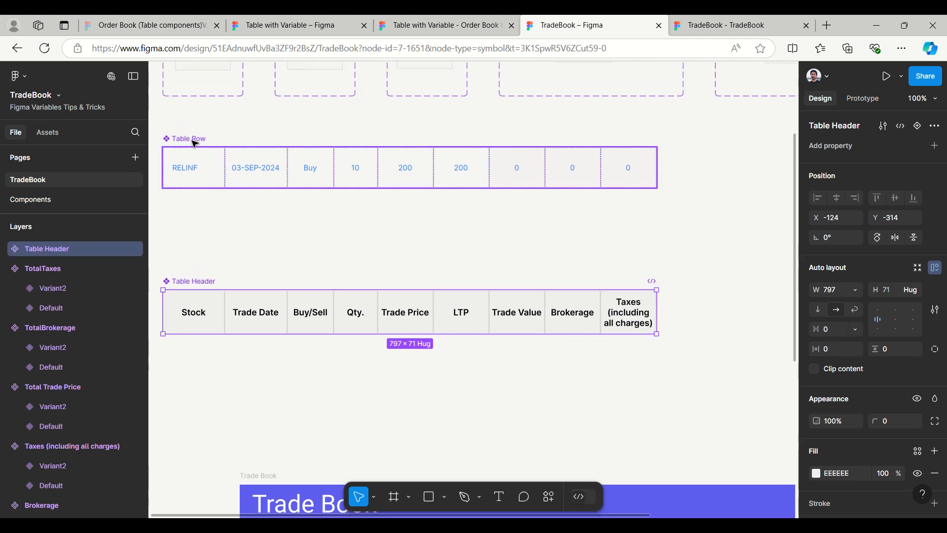
{"action": "left_click", "coordinate": [194, 143]}
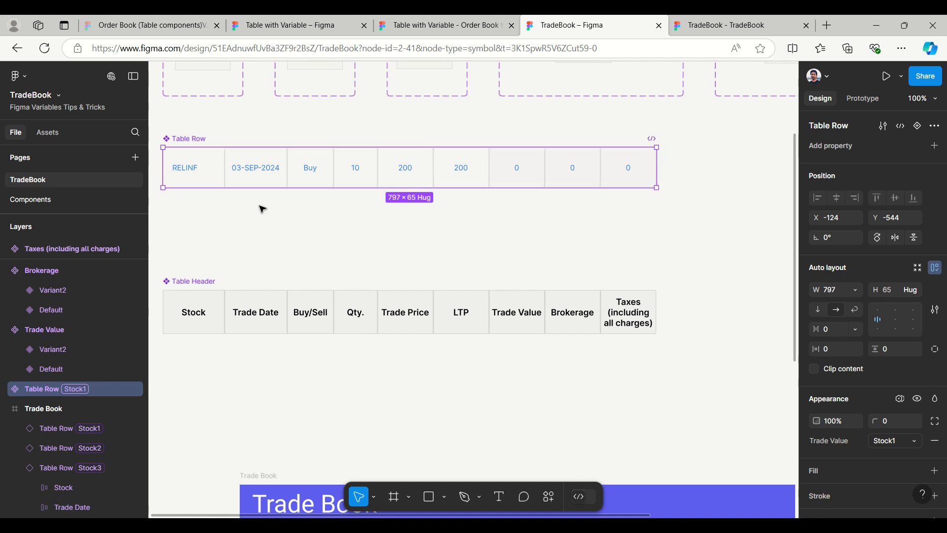
Step: Select the Stock cell of the Table Row main component and compare the row's nested layers with the component sets above
{"action": "left_click", "coordinate": [192, 174]}
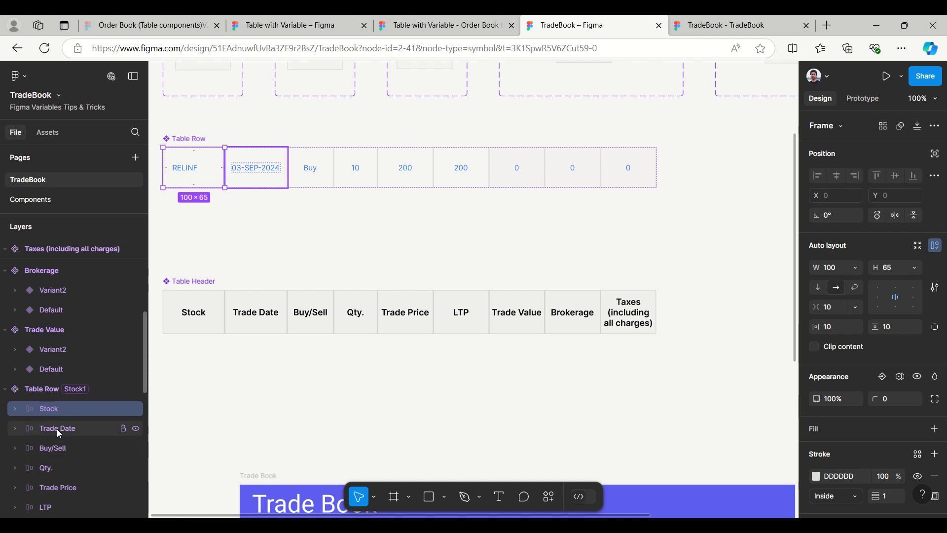
{"action": "scroll", "coordinate": [56, 342], "scroll_direction": "down", "scroll_amount": 4}
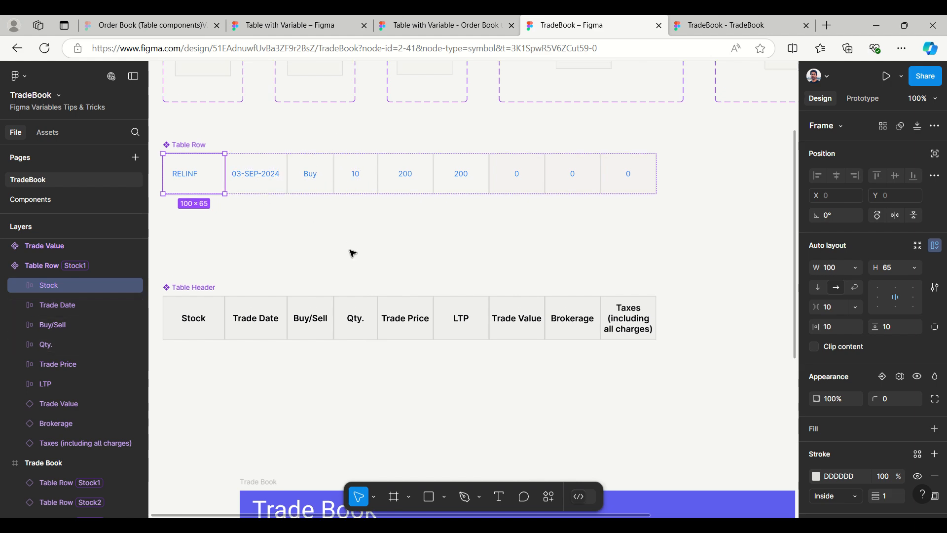
{"action": "scroll", "coordinate": [352, 254], "scroll_direction": "up", "scroll_amount": 5}
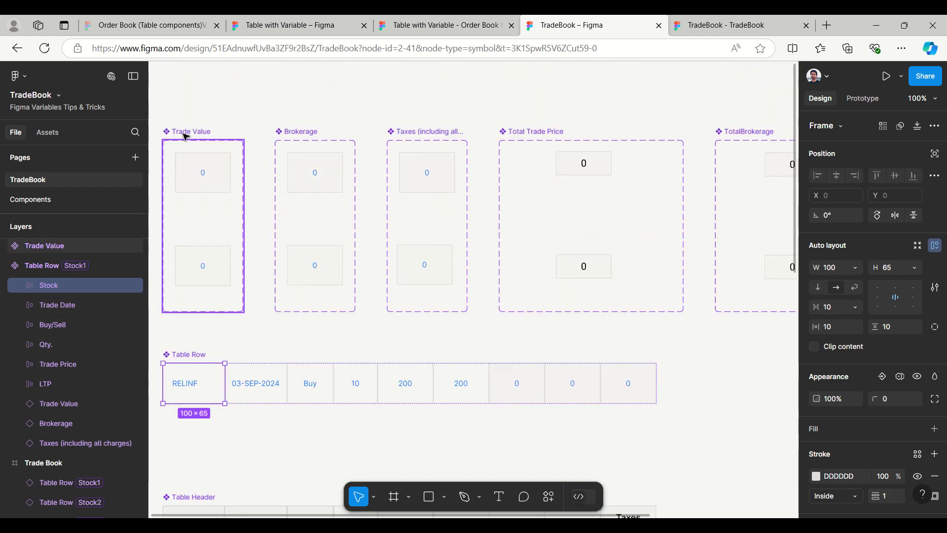
{"action": "scroll", "coordinate": [345, 287], "scroll_direction": "down", "scroll_amount": 3}
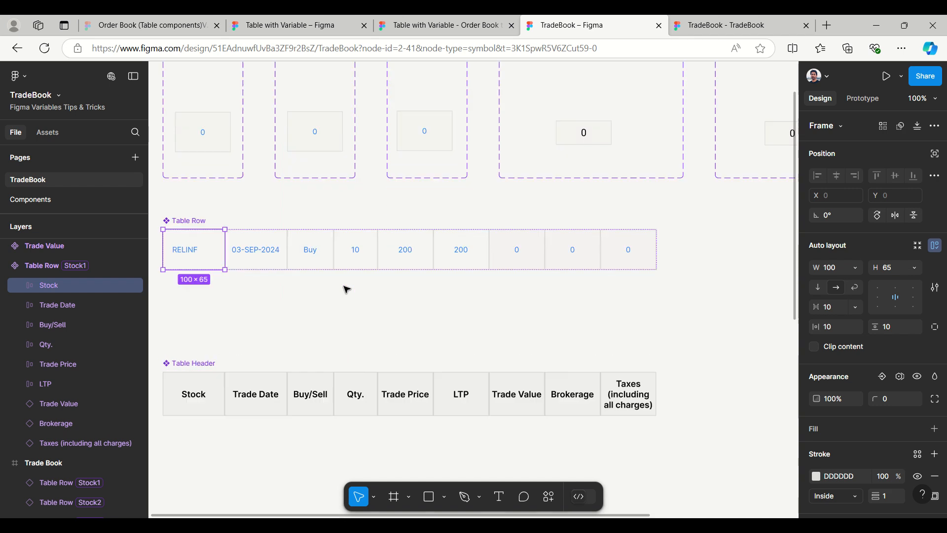
Step: Inspect the Trade Date cell's text layer in the Table Row main component, and select the Buy/Sell cell
{"action": "left_click", "coordinate": [58, 306]}
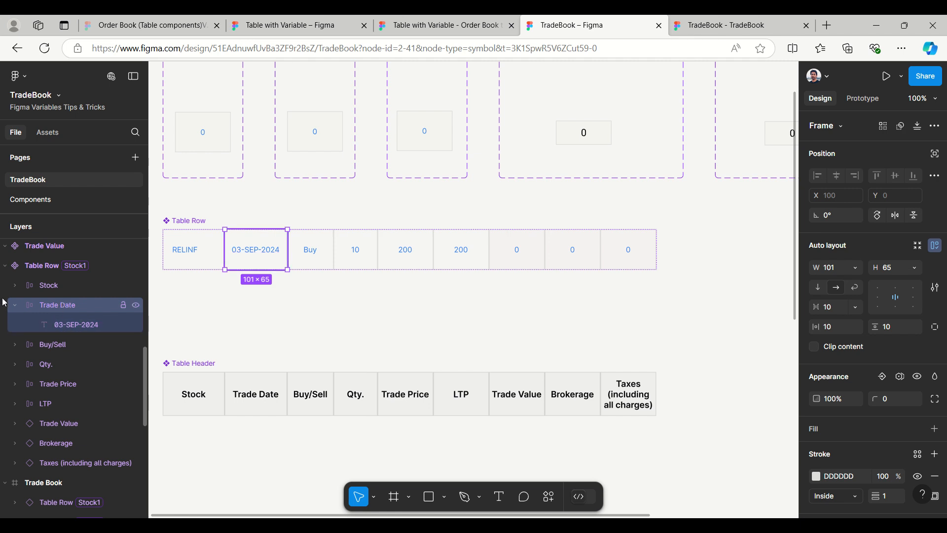
{"action": "left_click", "coordinate": [16, 311]}
{"action": "left_click", "coordinate": [319, 266]}
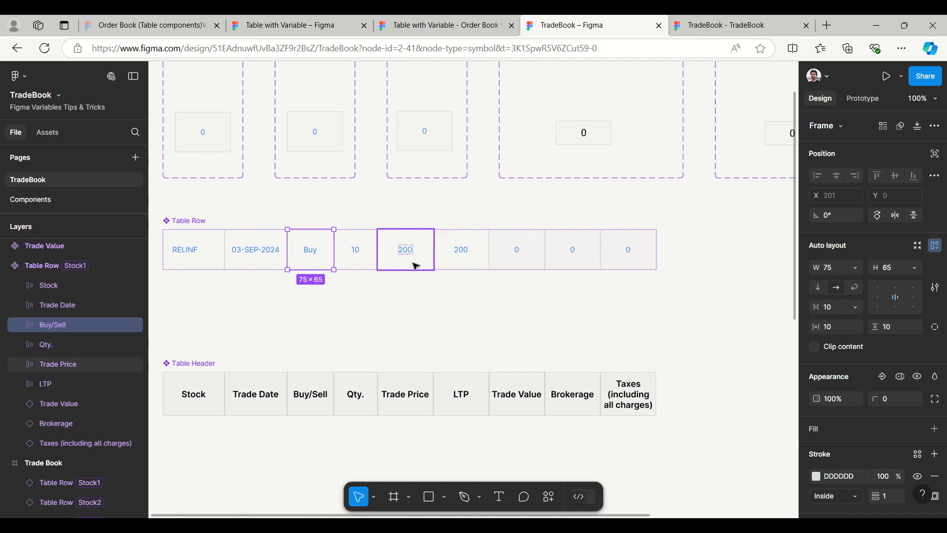
Step: Select the text layer inside the Qty. cell of the Table Row main component and check its linked variable
{"action": "left_click", "coordinate": [356, 260]}
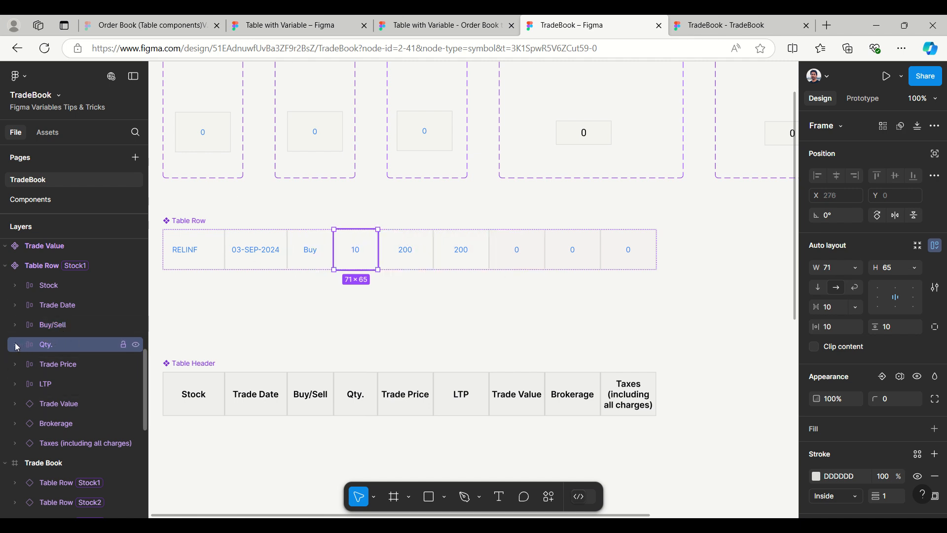
{"action": "left_click", "coordinate": [15, 344]}
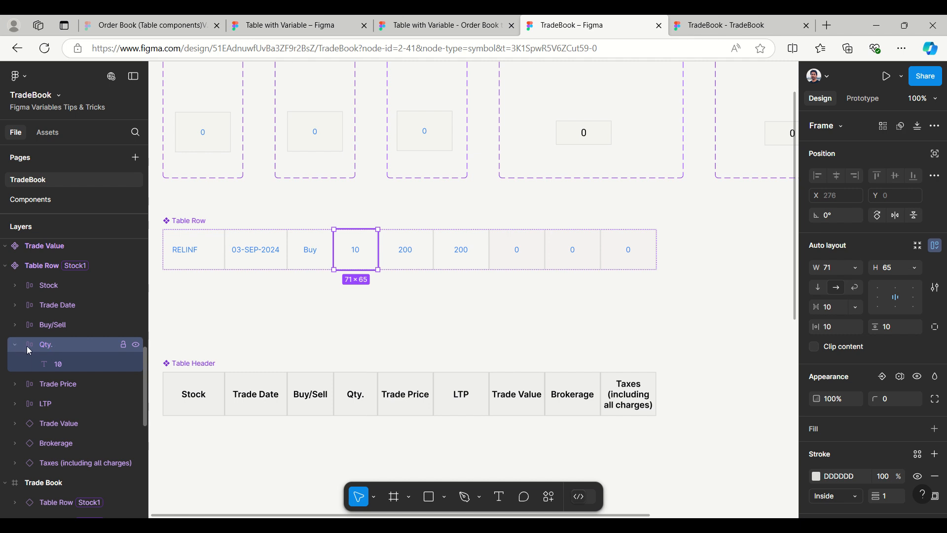
{"action": "left_click", "coordinate": [13, 345]}
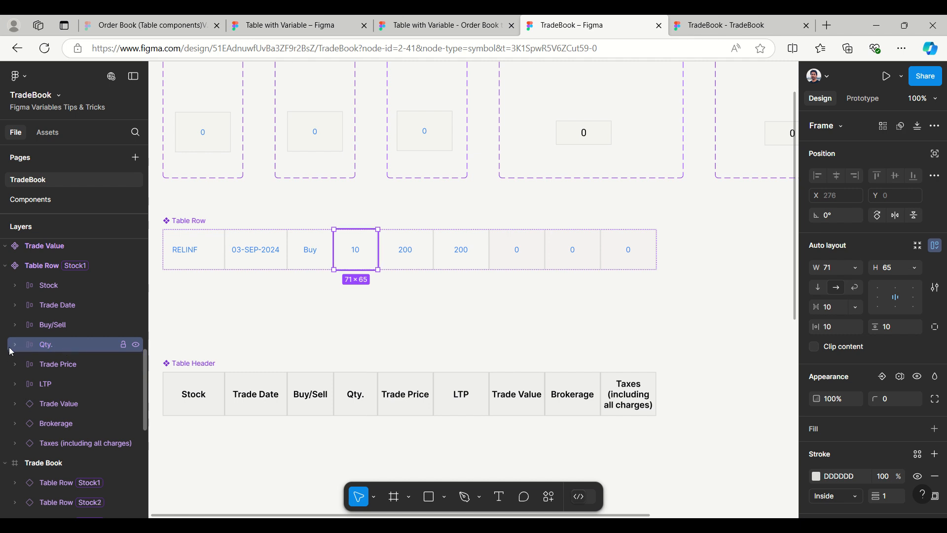
{"action": "left_click", "coordinate": [15, 344]}
{"action": "left_click", "coordinate": [65, 363]}
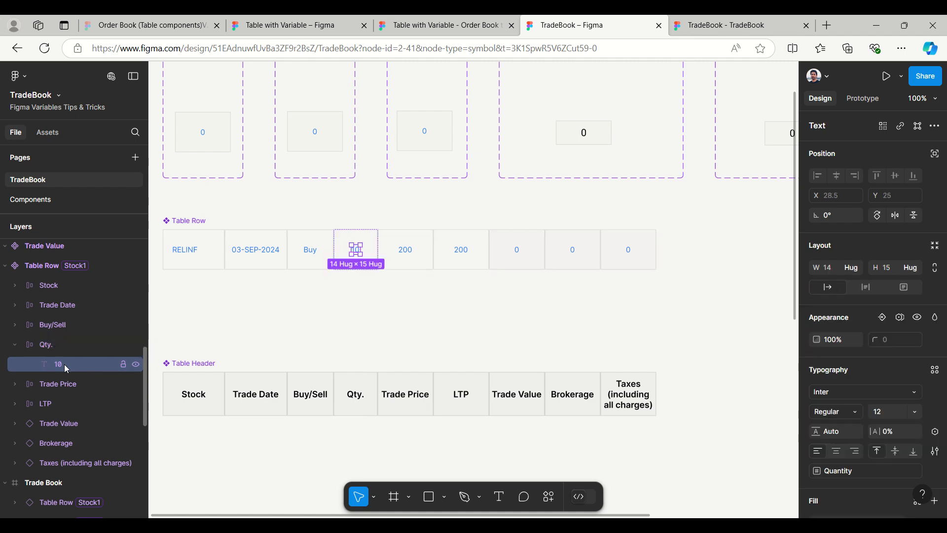
{"action": "scroll", "coordinate": [937, 338], "scroll_direction": "down", "scroll_amount": 3}
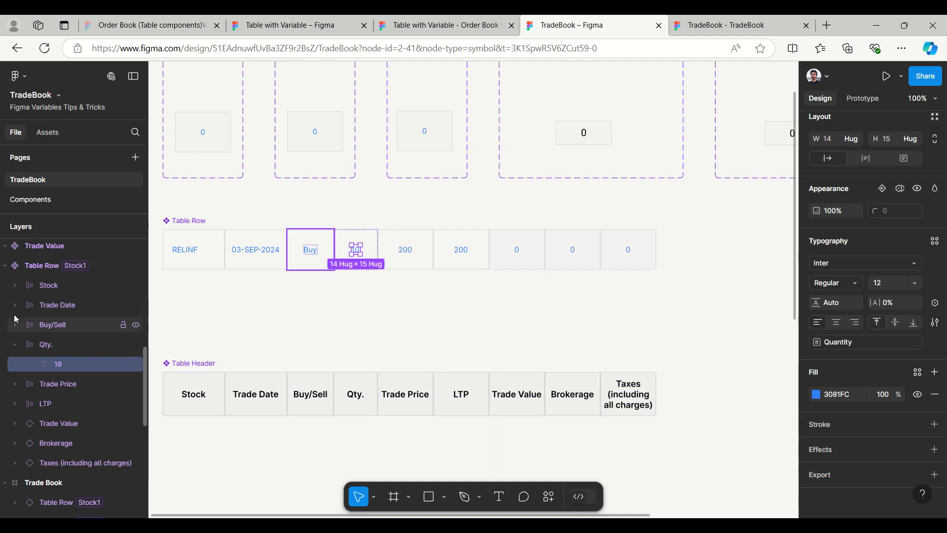
{"action": "scroll", "coordinate": [64, 335], "scroll_direction": "up", "scroll_amount": 2}
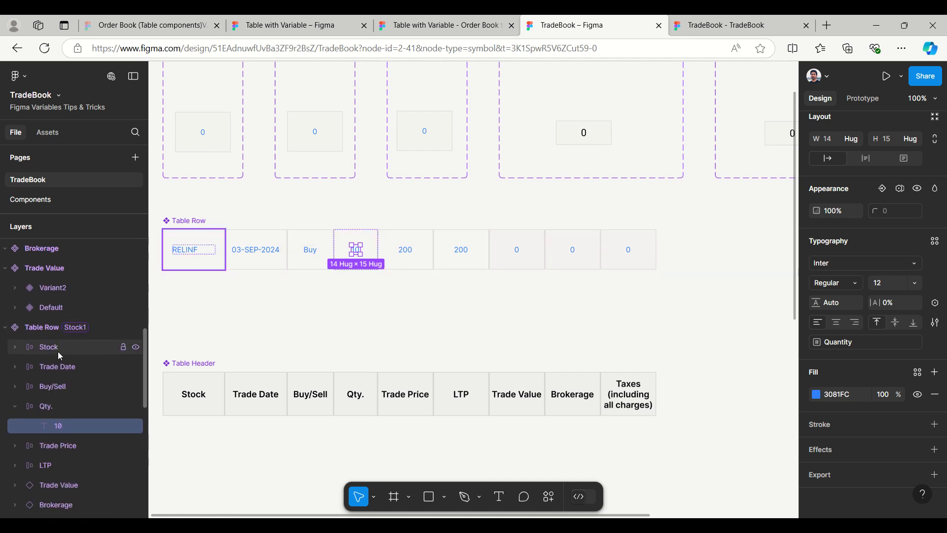
Step: Check the Table Row main component's variable mode and inspect the Trade Value, Brokerage, Taxes and Total Trade Price component sets
{"action": "left_click", "coordinate": [190, 221]}
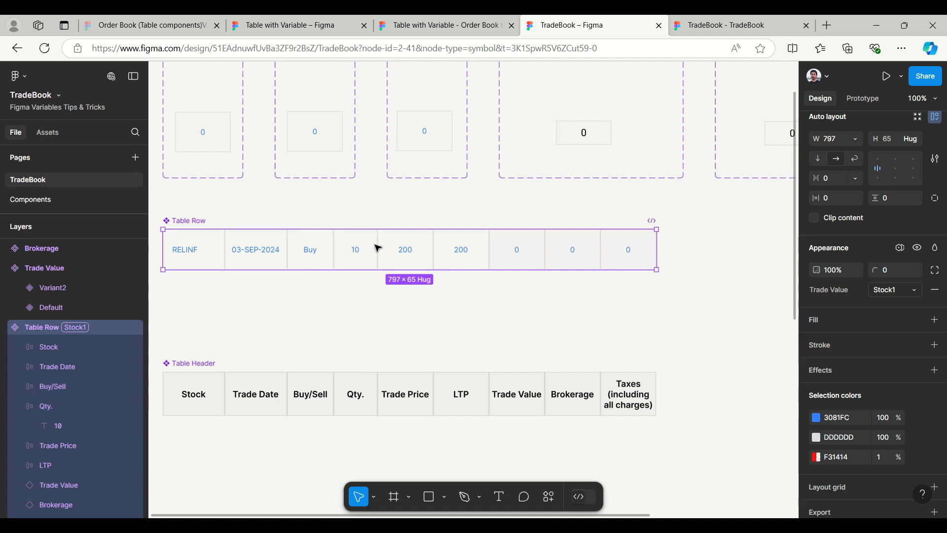
{"action": "scroll", "coordinate": [466, 325], "scroll_direction": "up", "scroll_amount": 3}
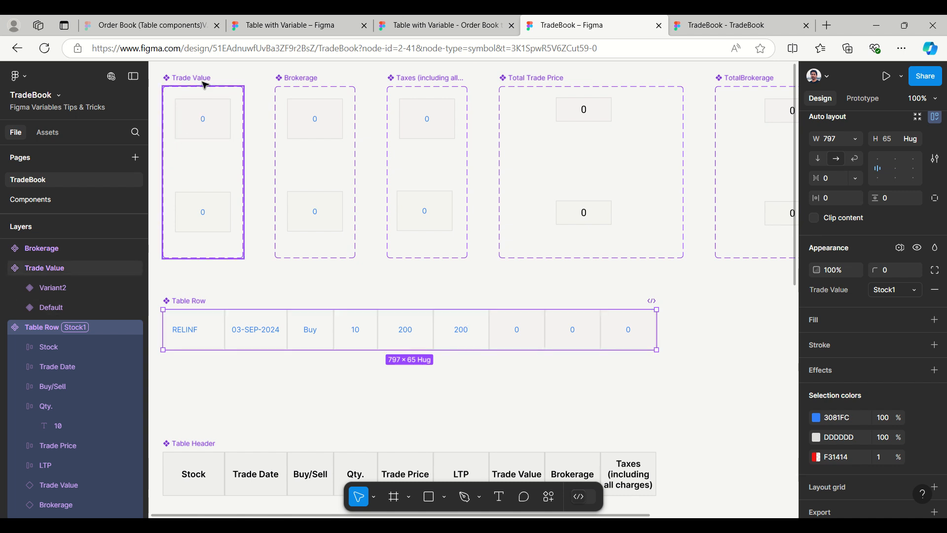
{"action": "left_click", "coordinate": [203, 82]}
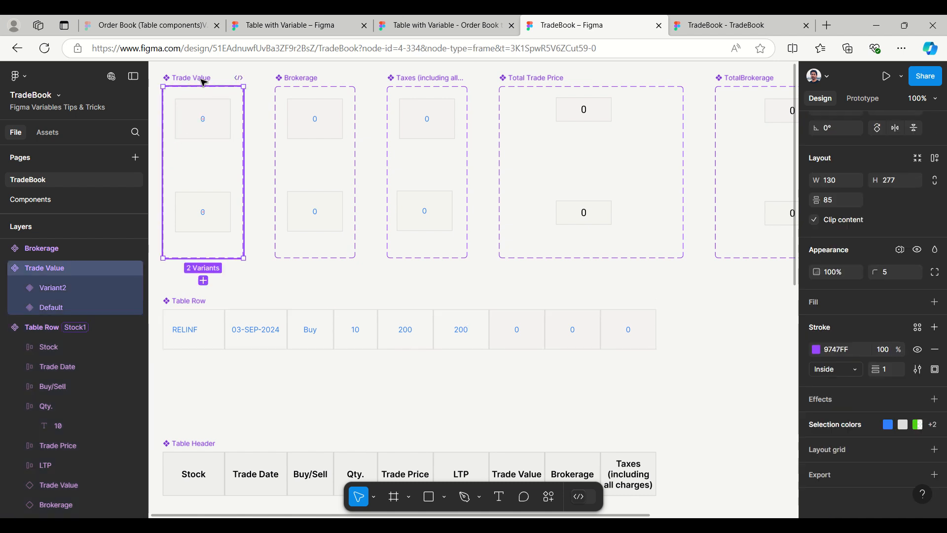
{"action": "left_click", "coordinate": [319, 82]}
{"action": "left_click", "coordinate": [454, 82]}
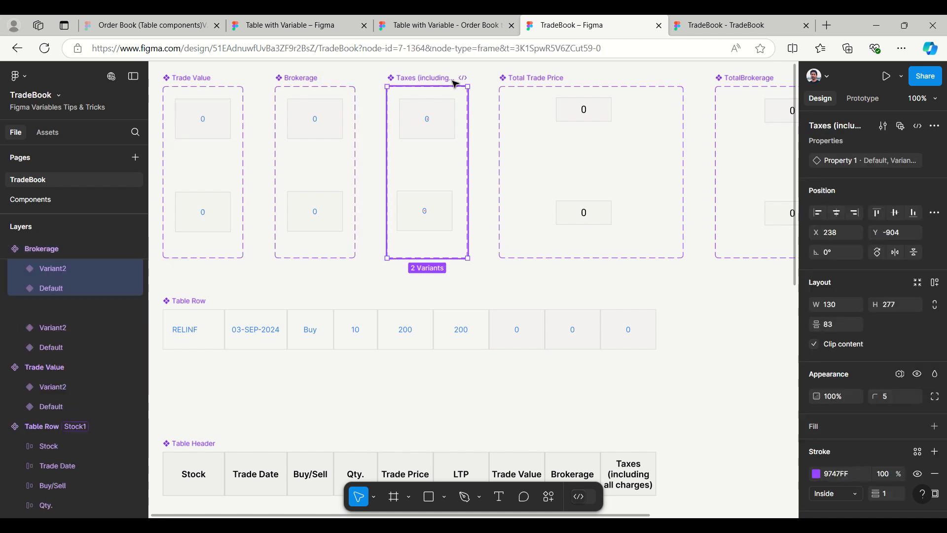
{"action": "left_click", "coordinate": [509, 79]}
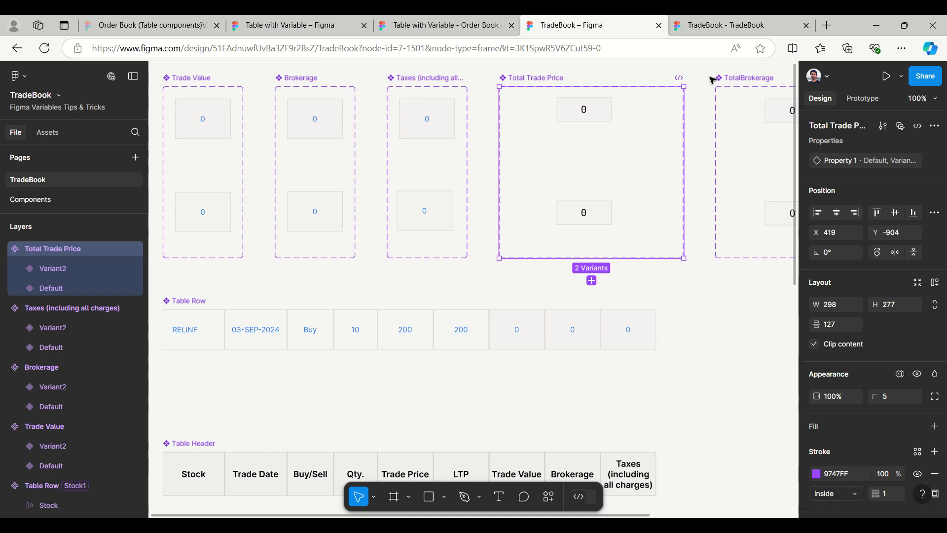
Step: Expand the RELINF row of the Trade Book table and check the variable linked to its Qty. text layer
{"action": "scroll", "coordinate": [403, 338], "scroll_direction": "down", "scroll_amount": 10}
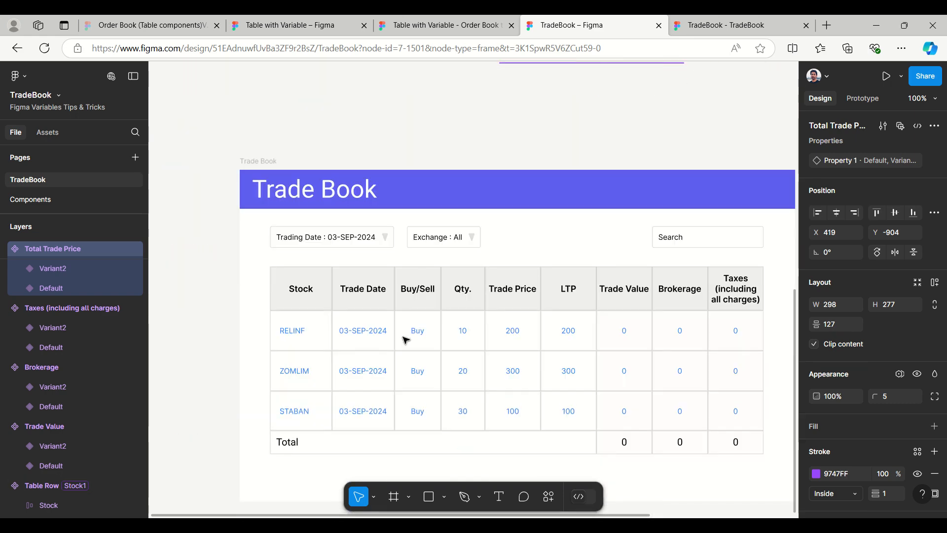
{"action": "scroll", "coordinate": [406, 339], "scroll_direction": "down", "scroll_amount": 1}
{"action": "left_click", "coordinate": [288, 311]}
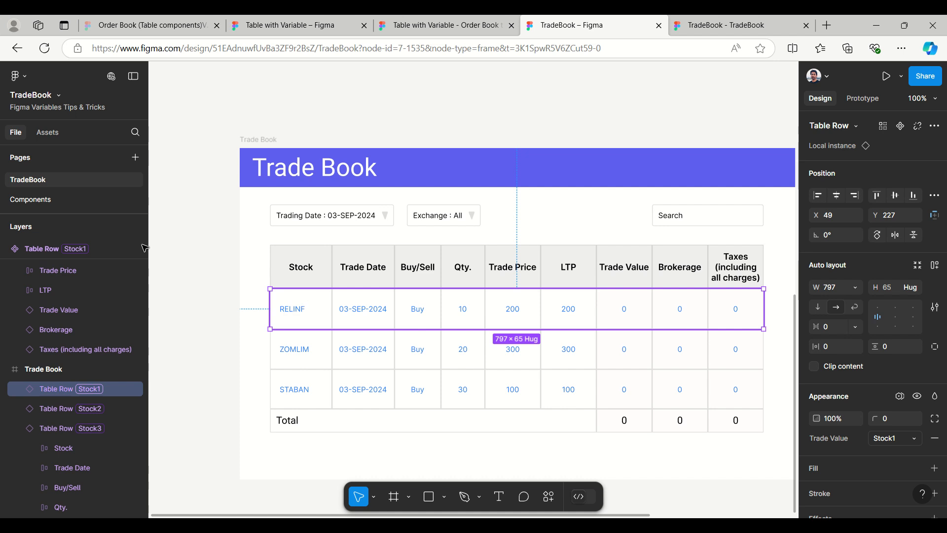
{"action": "scroll", "coordinate": [36, 354], "scroll_direction": "down", "scroll_amount": 3}
{"action": "left_click", "coordinate": [13, 266]}
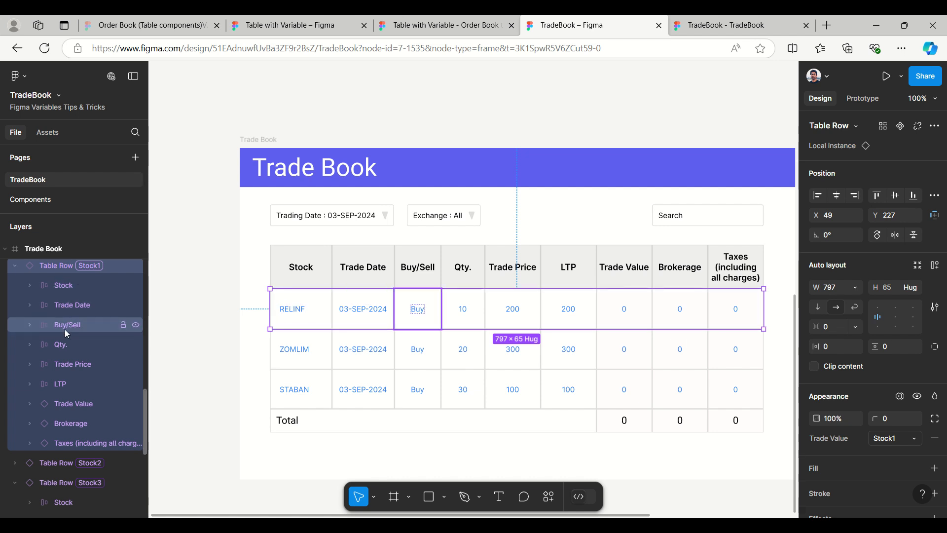
{"action": "left_click", "coordinate": [30, 344]}
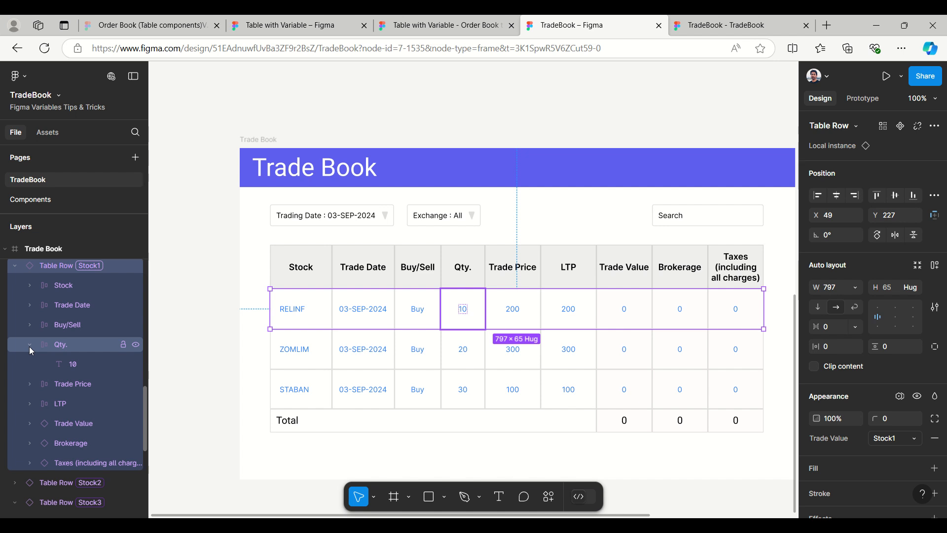
{"action": "left_click", "coordinate": [74, 365]}
{"action": "scroll", "coordinate": [74, 365], "scroll_direction": "down", "scroll_amount": 5}
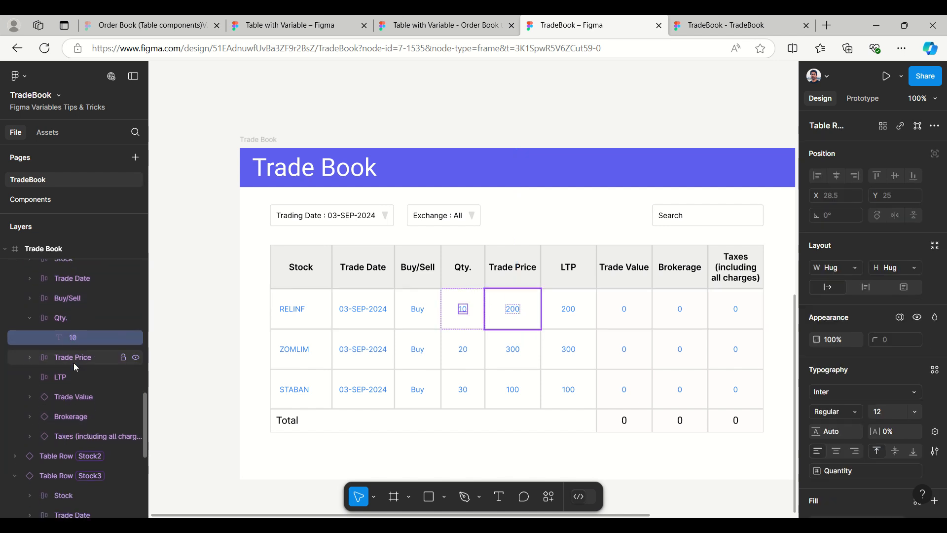
{"action": "scroll", "coordinate": [100, 357], "scroll_direction": "up", "scroll_amount": 2}
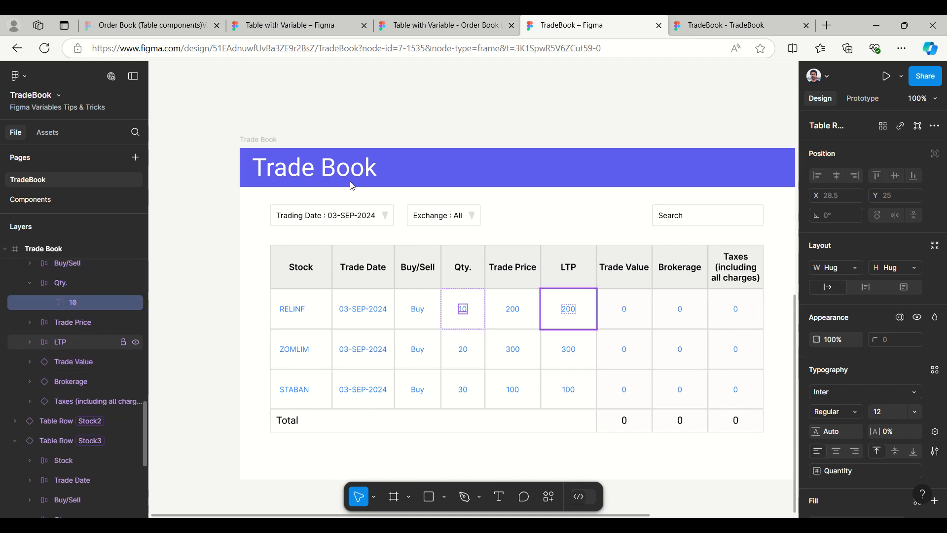
Step: Review the main components, and inspect the Trade Value, Brokerage and Taxes instances nested in the RELINF row
{"action": "scroll", "coordinate": [634, 202], "scroll_direction": "up", "scroll_amount": 8}
{"action": "scroll", "coordinate": [635, 204], "scroll_direction": "up", "scroll_amount": 5}
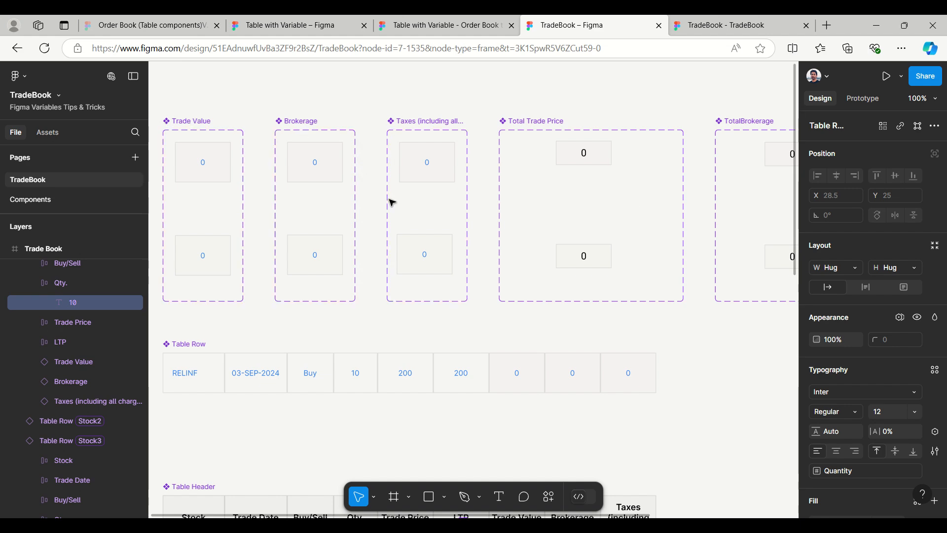
{"action": "scroll", "coordinate": [389, 200], "scroll_direction": "down", "scroll_amount": 18}
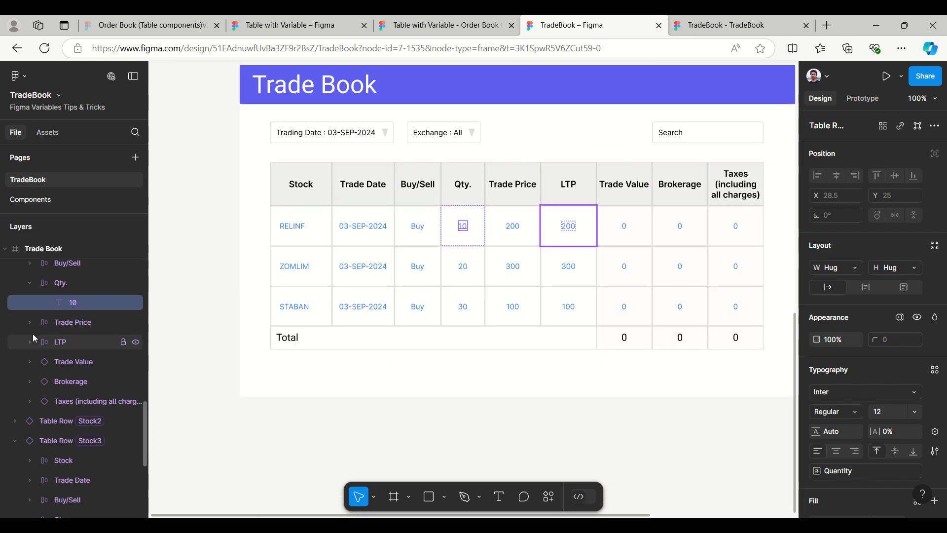
{"action": "left_click", "coordinate": [50, 361]}
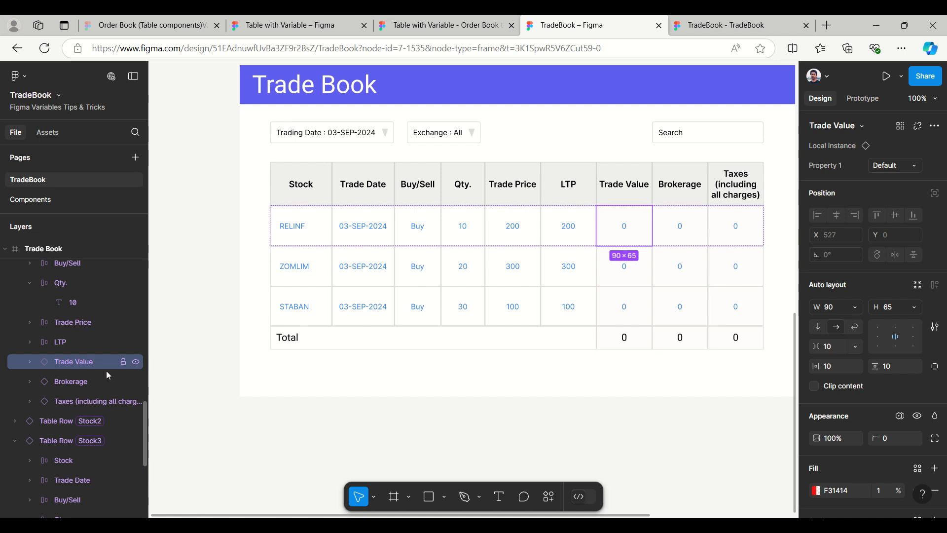
{"action": "left_click", "coordinate": [62, 382]}
{"action": "left_click", "coordinate": [65, 401]}
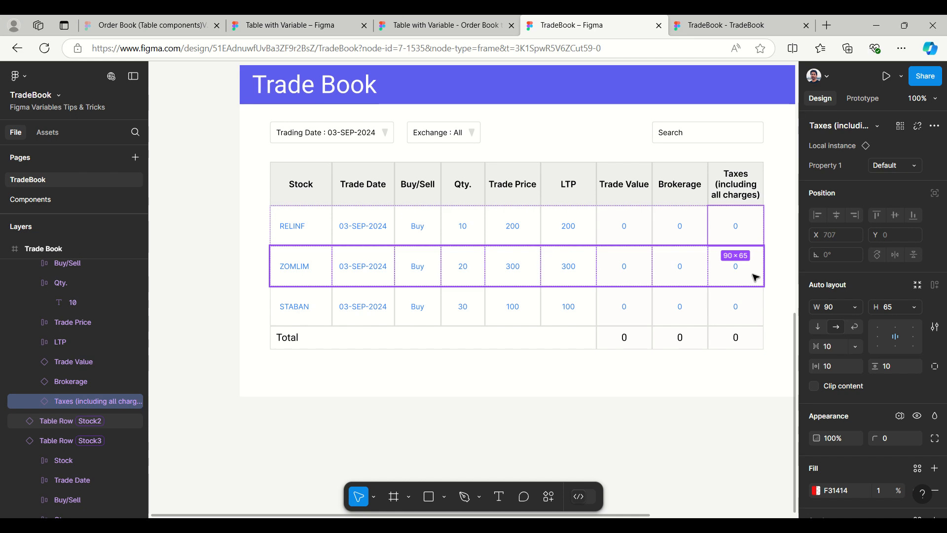
Step: Select the Default variant of the Trade Value component set and check its prototype interaction and its Property 1 variant options
{"action": "scroll", "coordinate": [768, 270], "scroll_direction": "up", "scroll_amount": 3}
{"action": "scroll", "coordinate": [768, 270], "scroll_direction": "up", "scroll_amount": 8}
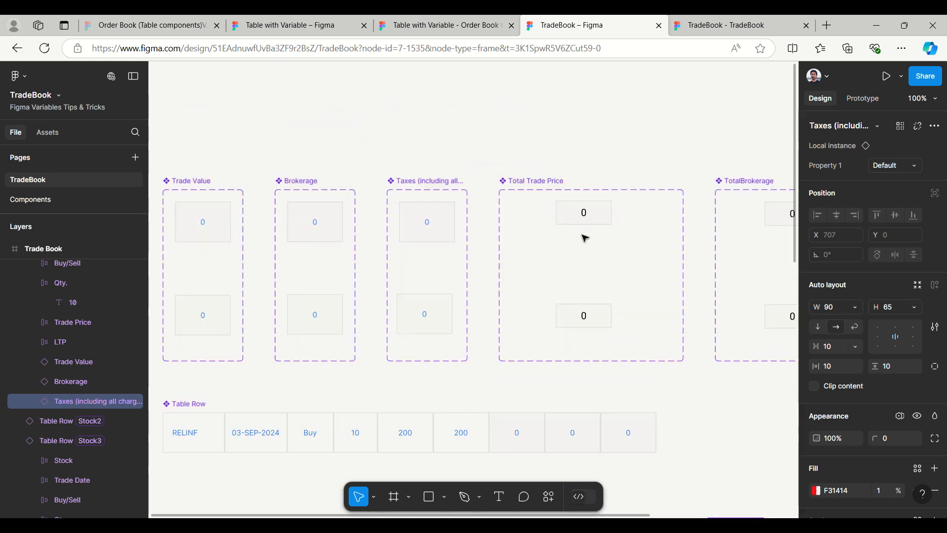
{"action": "left_click", "coordinate": [211, 237]}
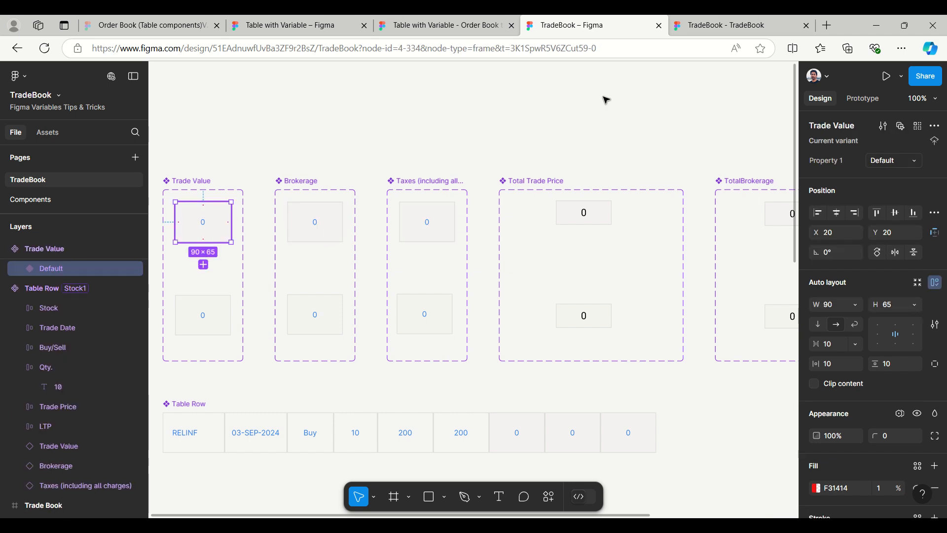
{"action": "left_click", "coordinate": [872, 101]}
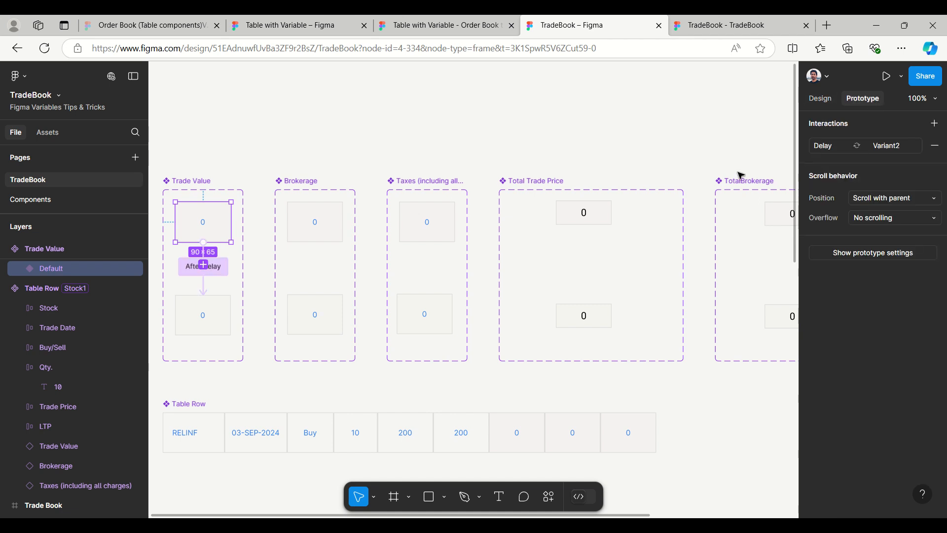
{"action": "left_click", "coordinate": [830, 100]}
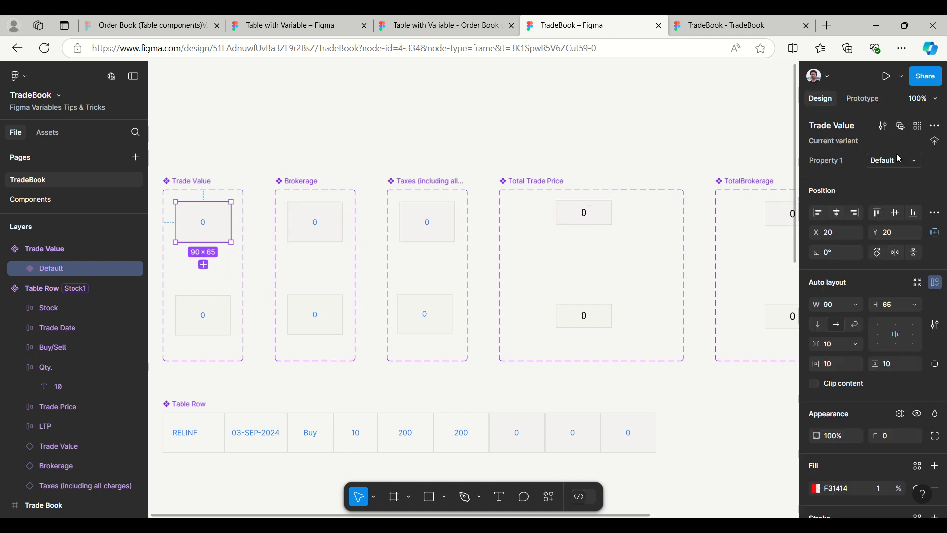
{"action": "left_click", "coordinate": [909, 163]}
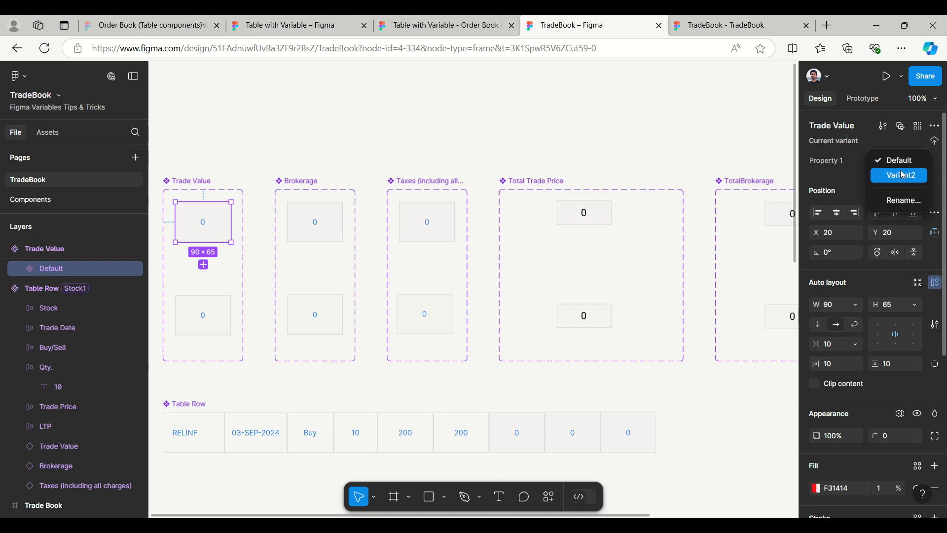
{"action": "left_click", "coordinate": [864, 104]}
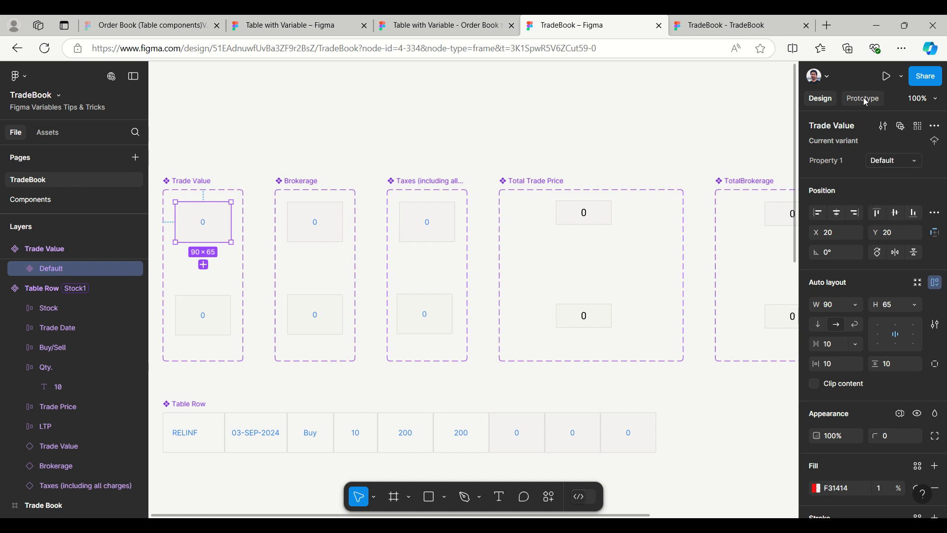
Step: Inspect the after-delay interaction of Trade Value's Default variant, including the expression that sets the TradeValue variable
{"action": "left_click", "coordinate": [862, 98]}
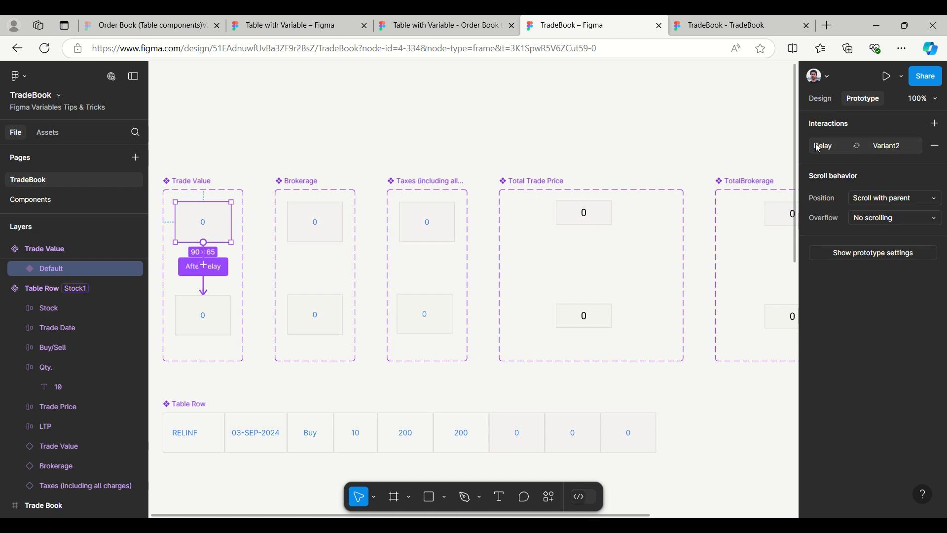
{"action": "left_click", "coordinate": [893, 148]}
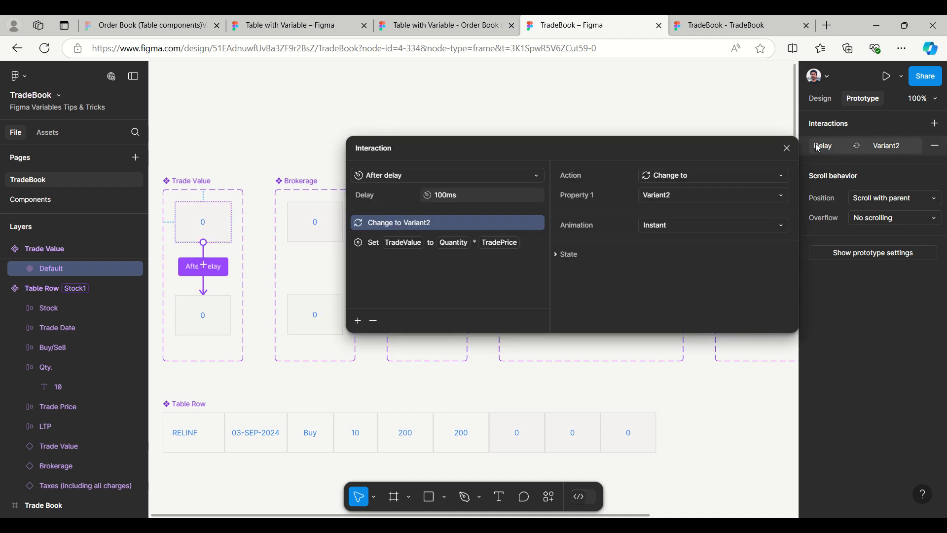
{"action": "left_click", "coordinate": [375, 247]}
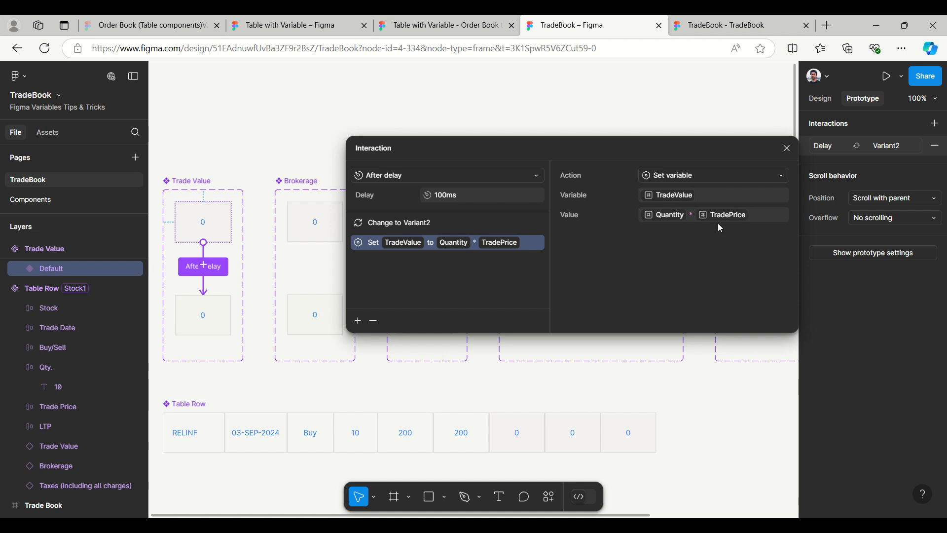
{"action": "left_click", "coordinate": [647, 220]}
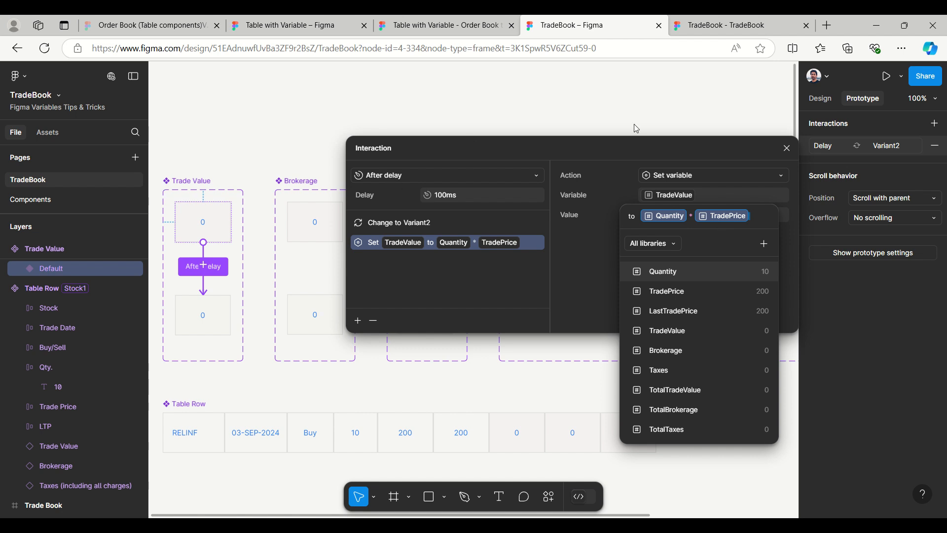
{"action": "left_click", "coordinate": [647, 151]}
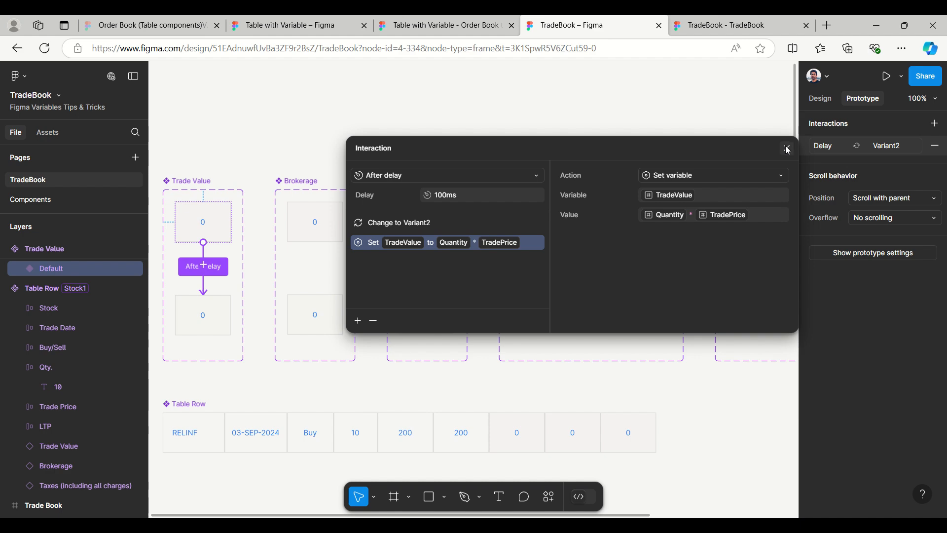
{"action": "left_click", "coordinate": [786, 148]}
Step: Inspect the after-delay interaction of the Brokerage component's Default variant, including the expression that sets the Brokerage variable
{"action": "scroll", "coordinate": [501, 321], "scroll_direction": "down", "scroll_amount": 7}
{"action": "scroll", "coordinate": [501, 321], "scroll_direction": "down", "scroll_amount": 5}
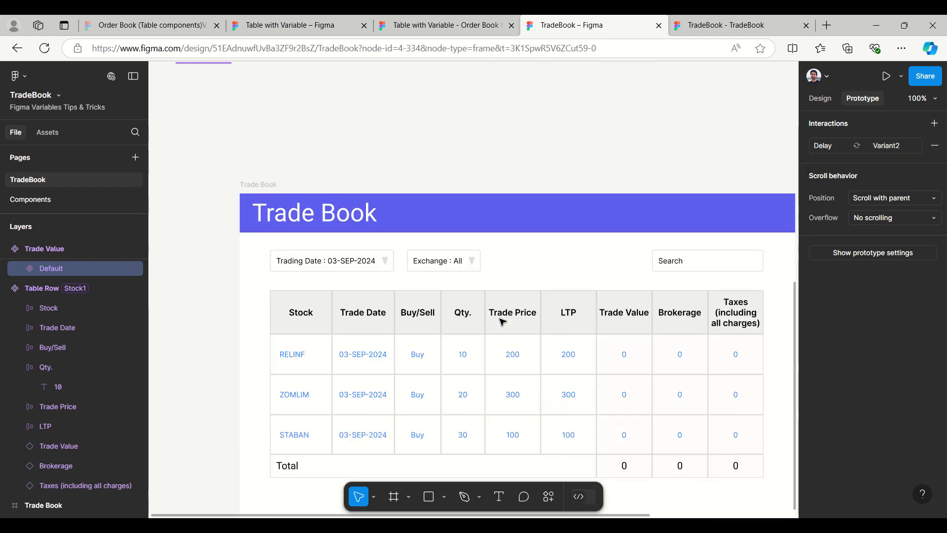
{"action": "scroll", "coordinate": [502, 321], "scroll_direction": "down", "scroll_amount": 1}
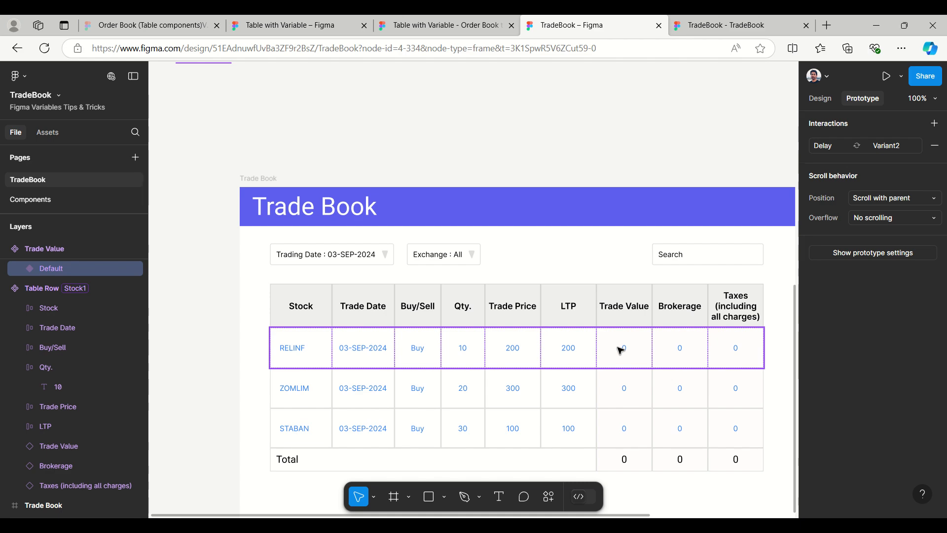
{"action": "scroll", "coordinate": [453, 328], "scroll_direction": "up", "scroll_amount": 8}
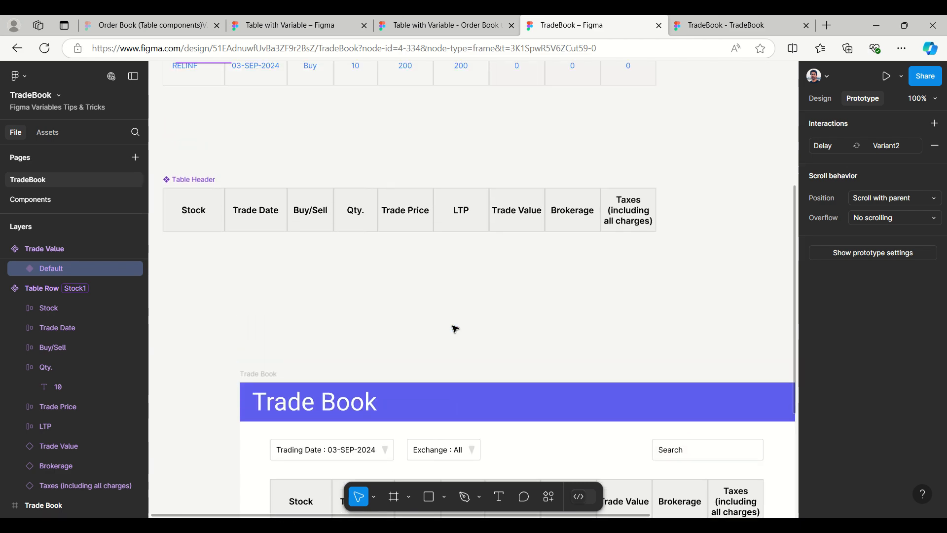
{"action": "scroll", "coordinate": [457, 325], "scroll_direction": "up", "scroll_amount": 2}
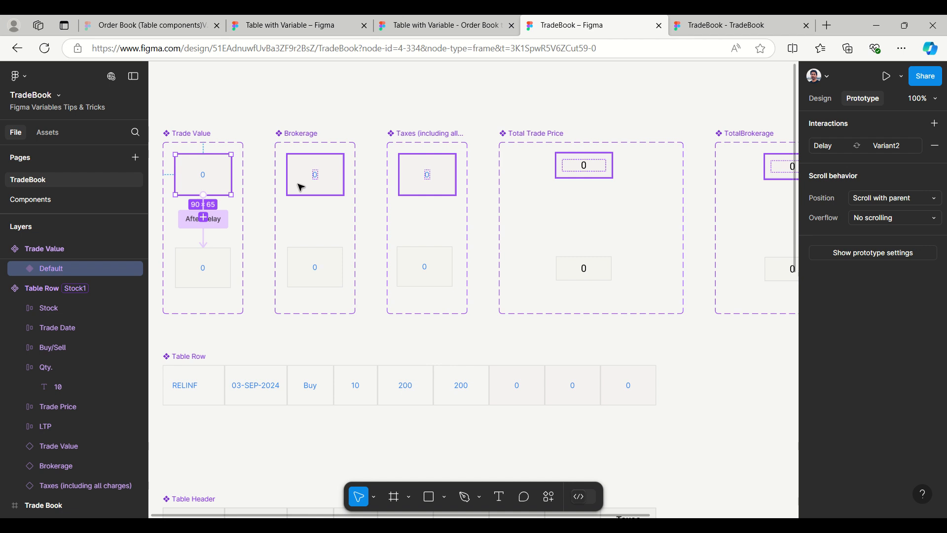
{"action": "left_click", "coordinate": [293, 187]}
{"action": "left_click", "coordinate": [826, 145]}
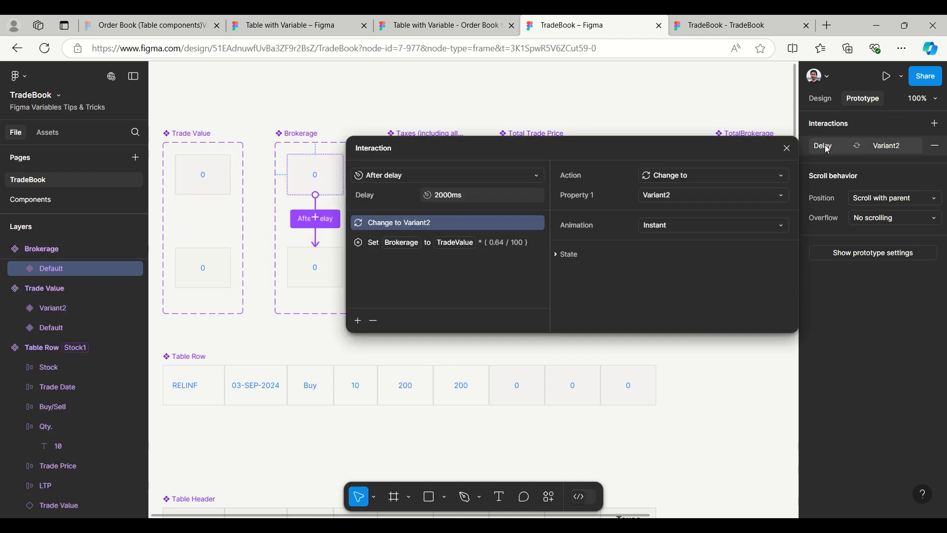
{"action": "left_click", "coordinate": [373, 242]}
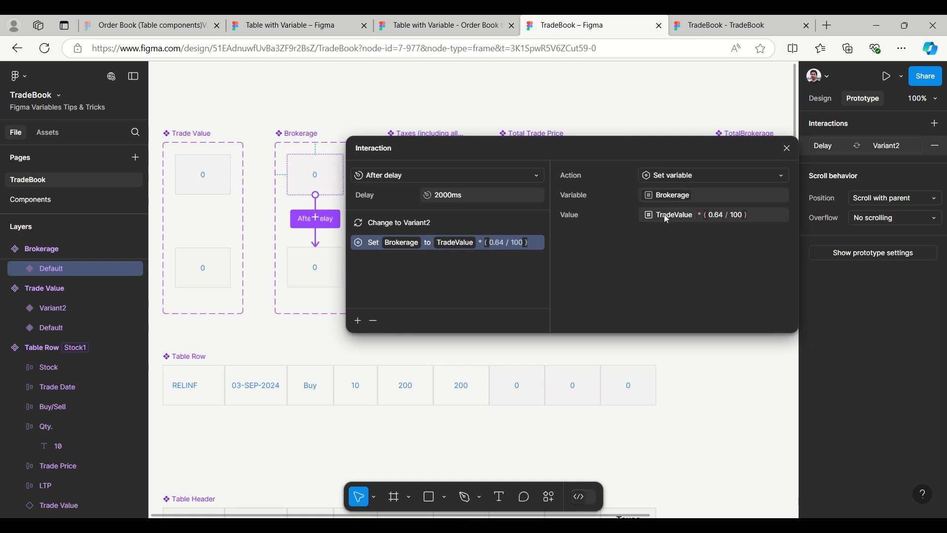
{"action": "left_click", "coordinate": [667, 217]}
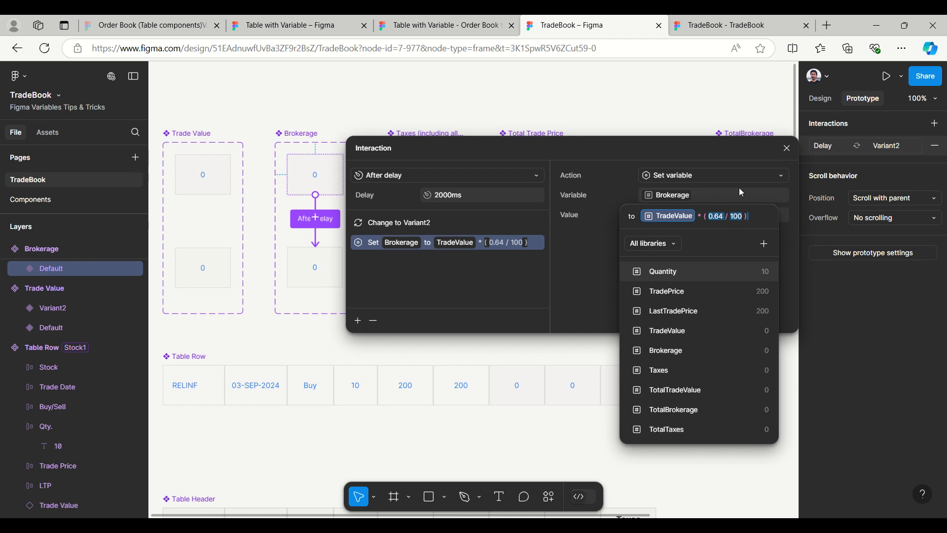
{"action": "left_click", "coordinate": [705, 153]}
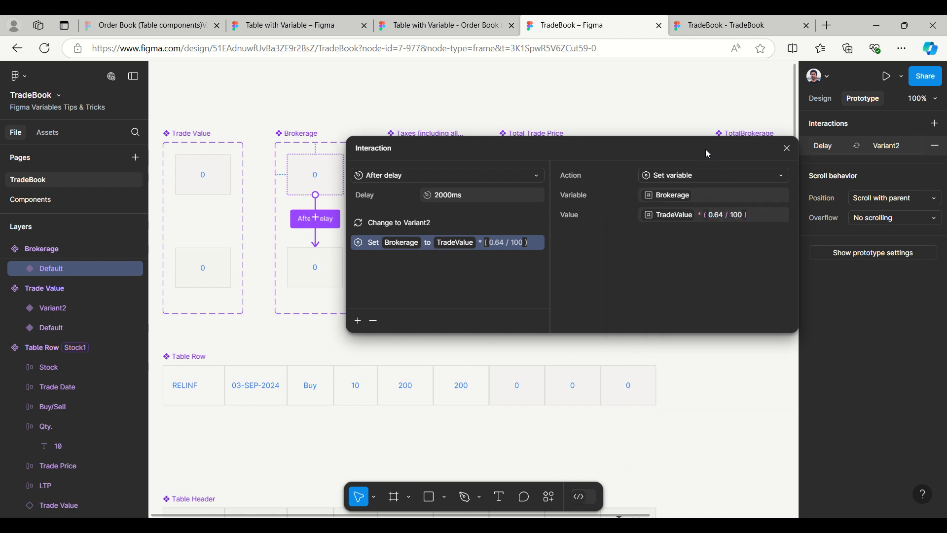
{"action": "left_click", "coordinate": [787, 148]}
Step: Inspect the after-delay interaction of the Taxes component's Default variant, including the expression that sets the Taxes variable
{"action": "left_click", "coordinate": [439, 174]}
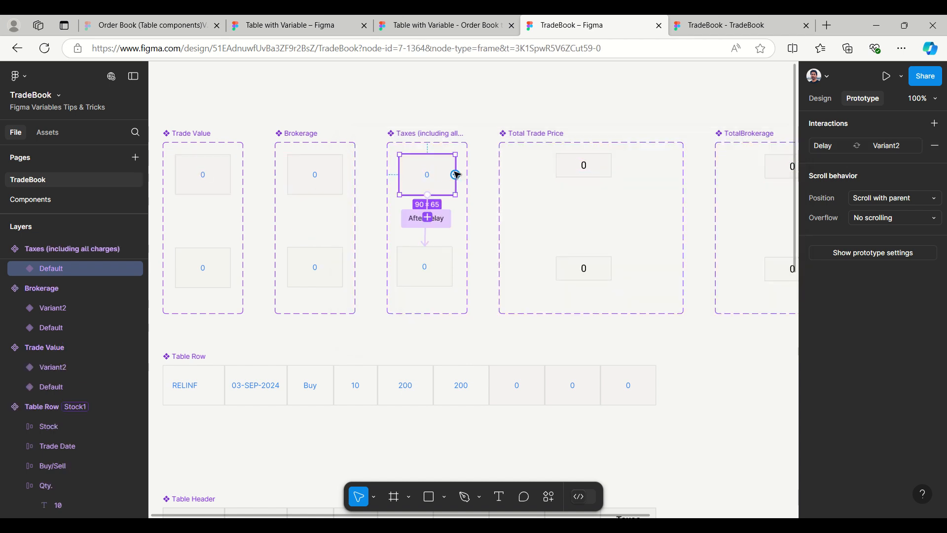
{"action": "left_click", "coordinate": [825, 148]}
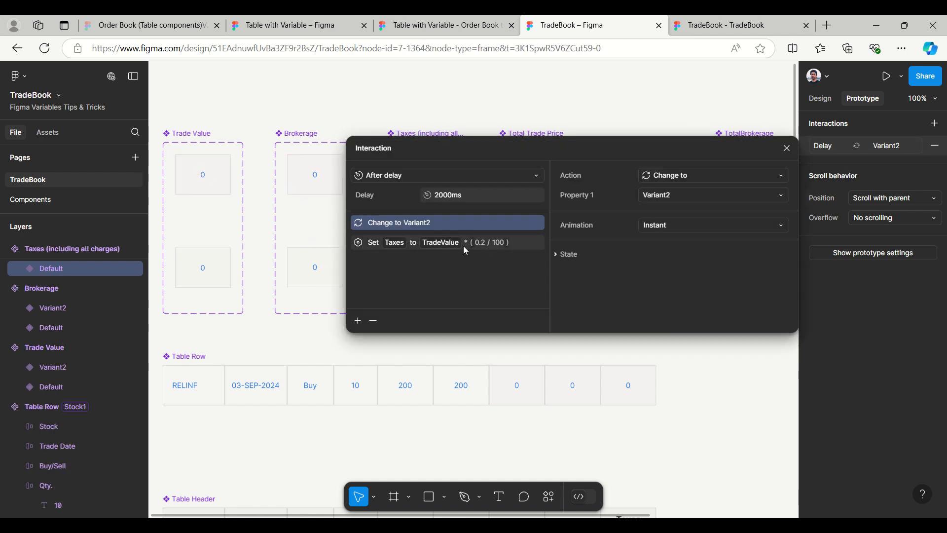
{"action": "left_click", "coordinate": [396, 243]}
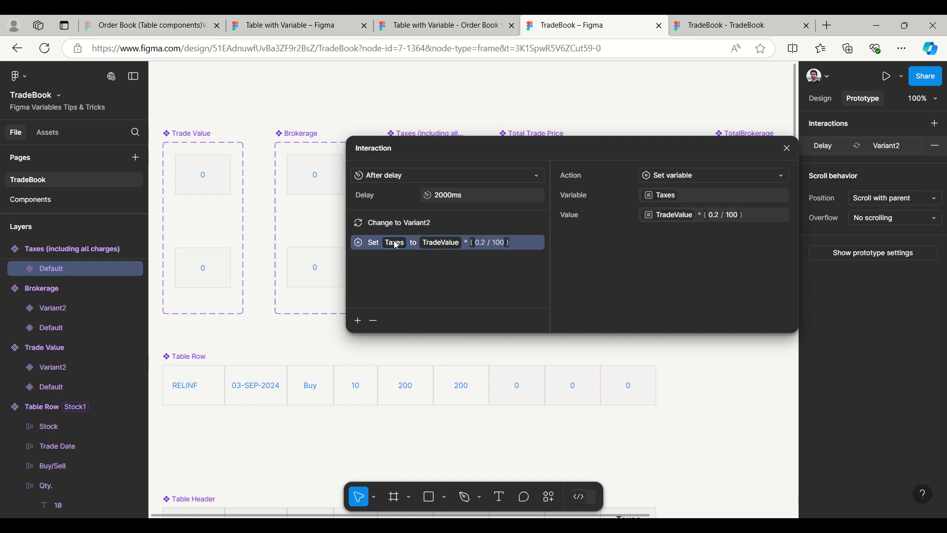
{"action": "left_click", "coordinate": [665, 217]}
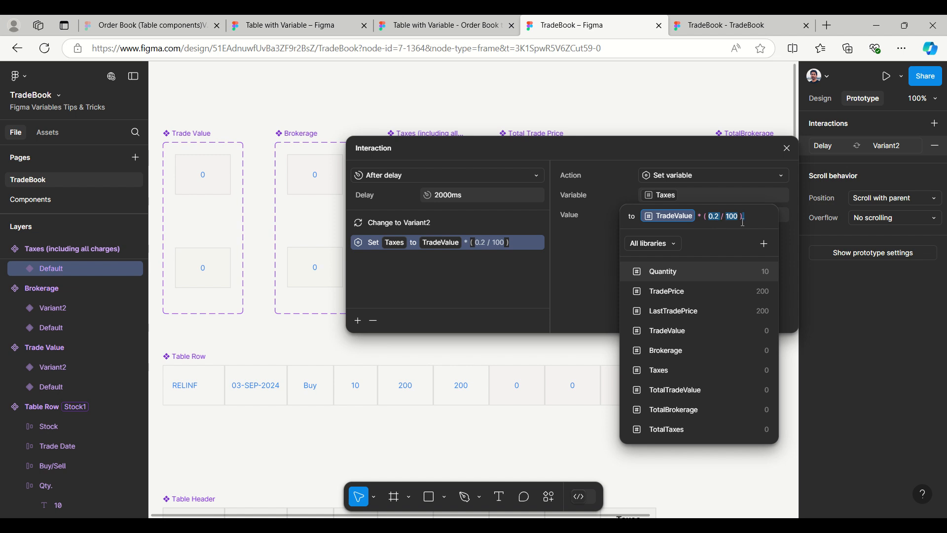
{"action": "left_click", "coordinate": [740, 153]}
{"action": "left_click", "coordinate": [787, 148]}
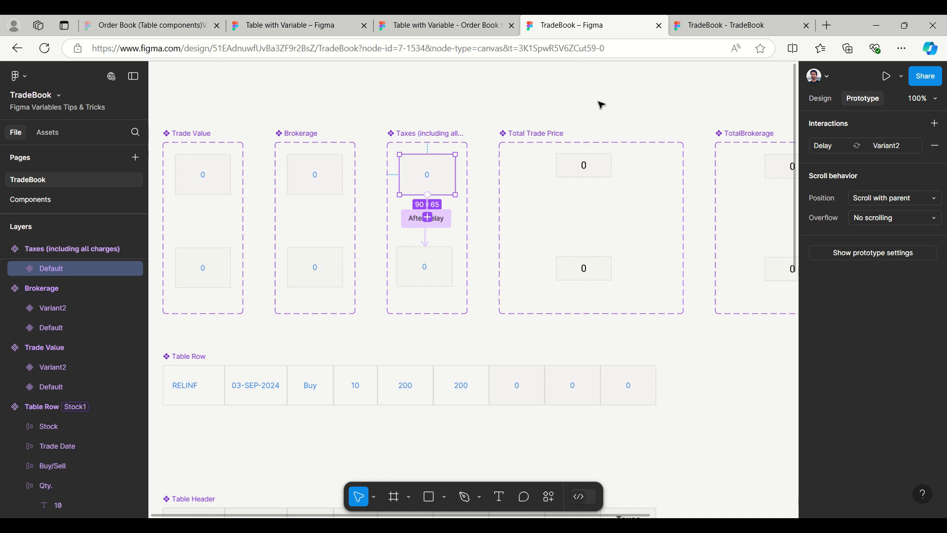
Step: Inspect the Total Trade Price Default variant's interaction, checking the TotalTradeValue expression and the modes selectable for its second TradeValue term
{"action": "left_click", "coordinate": [617, 106]}
{"action": "left_click_drag", "start_coordinate": [637, 112], "coordinate": [441, 105]}
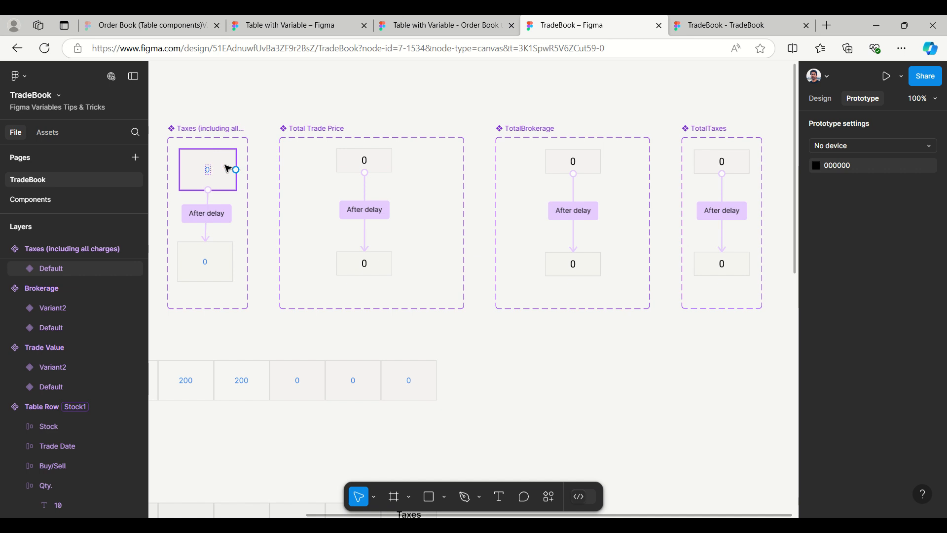
{"action": "left_click", "coordinate": [387, 168]}
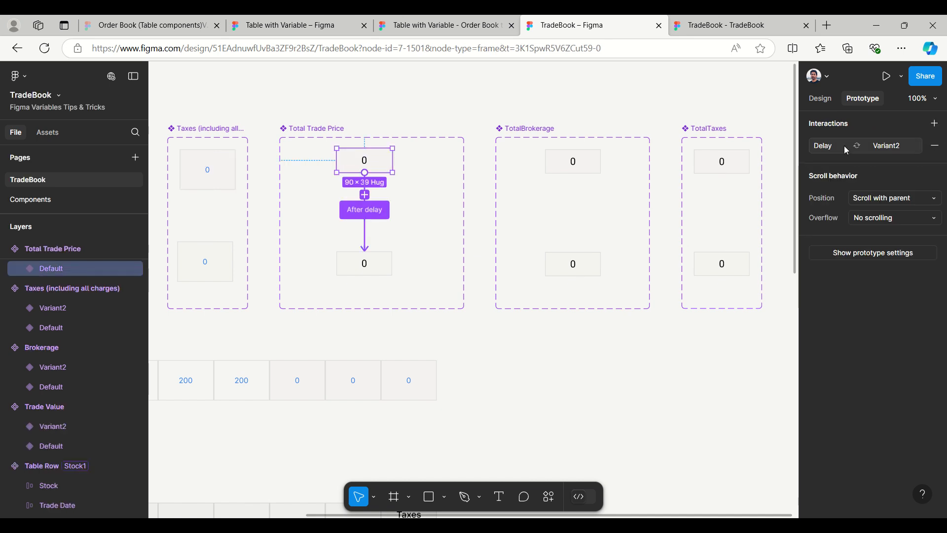
{"action": "left_click", "coordinate": [364, 210]}
{"action": "left_click", "coordinate": [520, 241]}
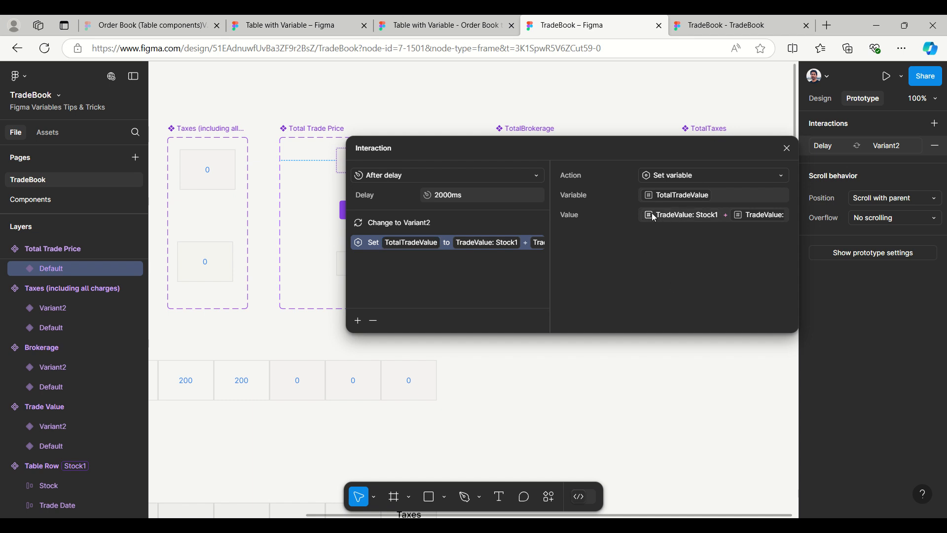
{"action": "left_click", "coordinate": [683, 215]}
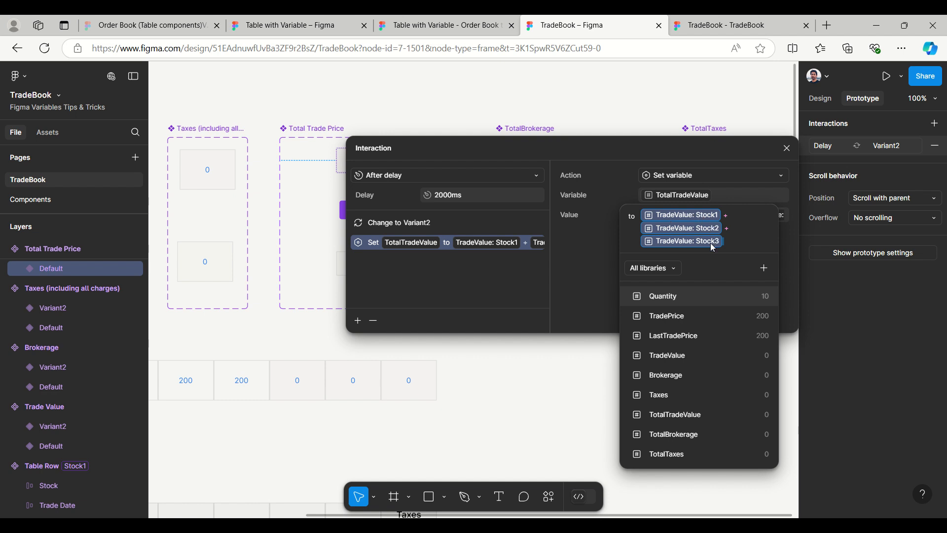
{"action": "left_click", "coordinate": [681, 231]}
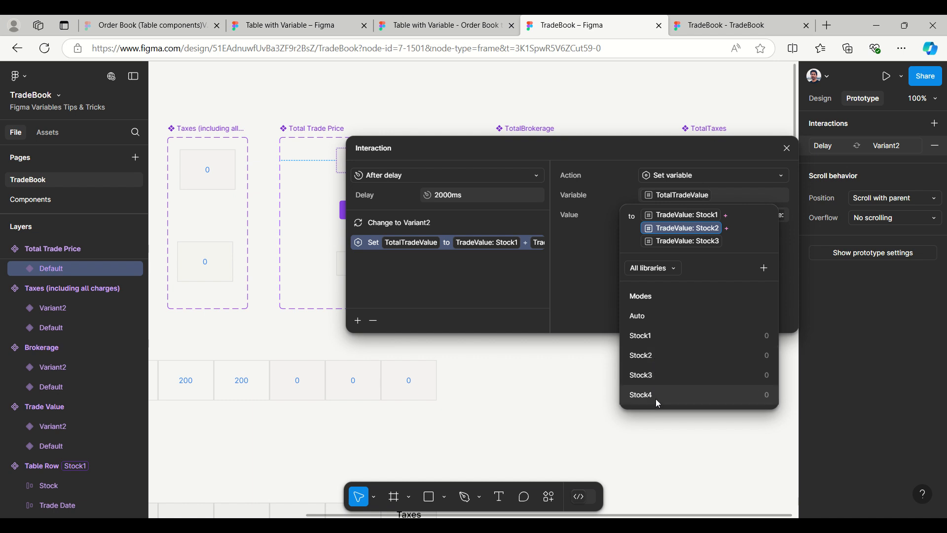
{"action": "left_click", "coordinate": [716, 156]}
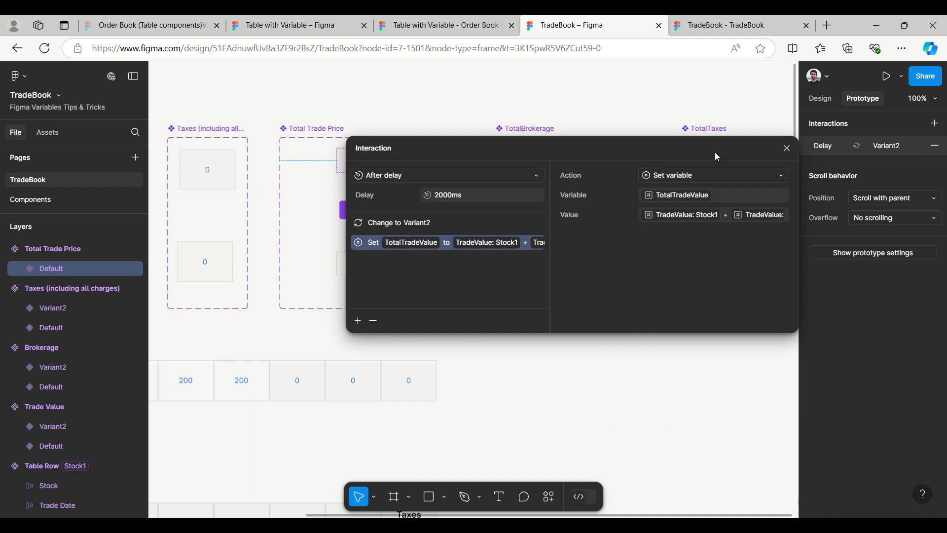
{"action": "left_click", "coordinate": [786, 148]}
Step: Inspect the after-delay interaction of TotalTaxes' Default variant, checking the TotalTaxes expression and the modes selectable for its third Taxes term
{"action": "left_click", "coordinate": [710, 128]}
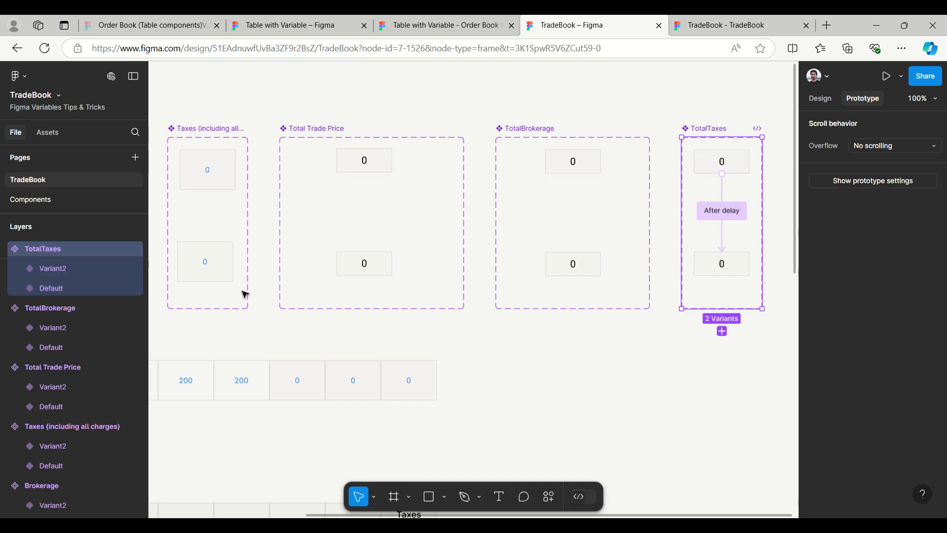
{"action": "left_click", "coordinate": [736, 401]}
{"action": "left_click_drag", "start_coordinate": [743, 395], "coordinate": [541, 395]}
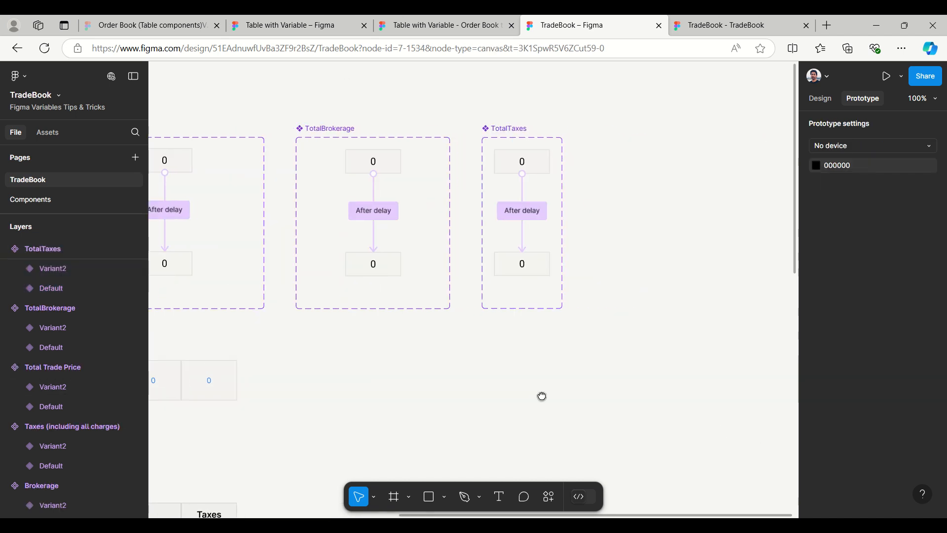
{"action": "left_click", "coordinate": [528, 158]}
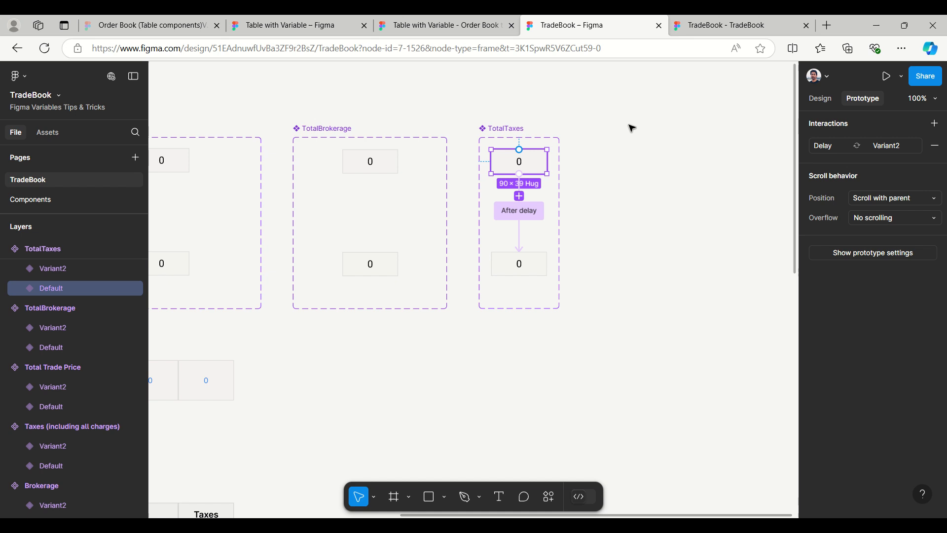
{"action": "left_click", "coordinate": [838, 147]}
{"action": "left_click", "coordinate": [386, 244]}
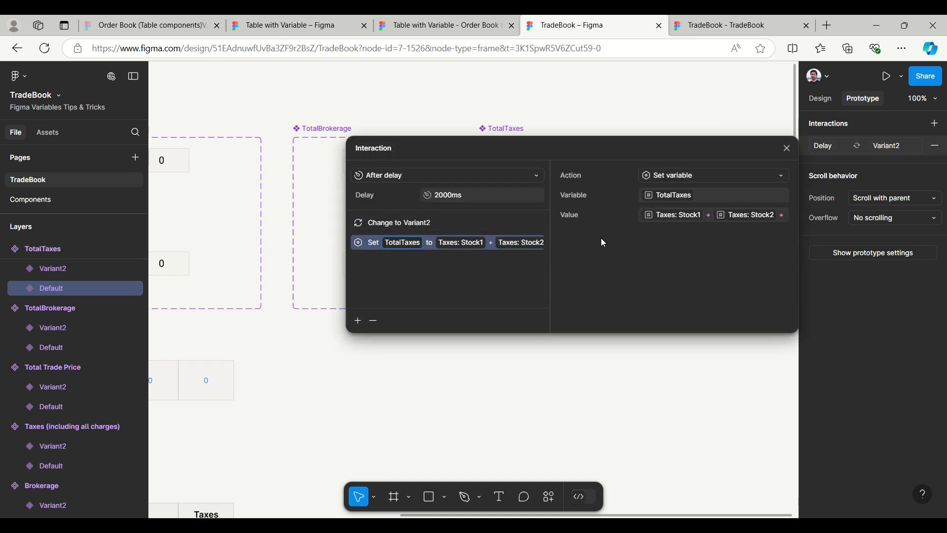
{"action": "left_click", "coordinate": [658, 216]}
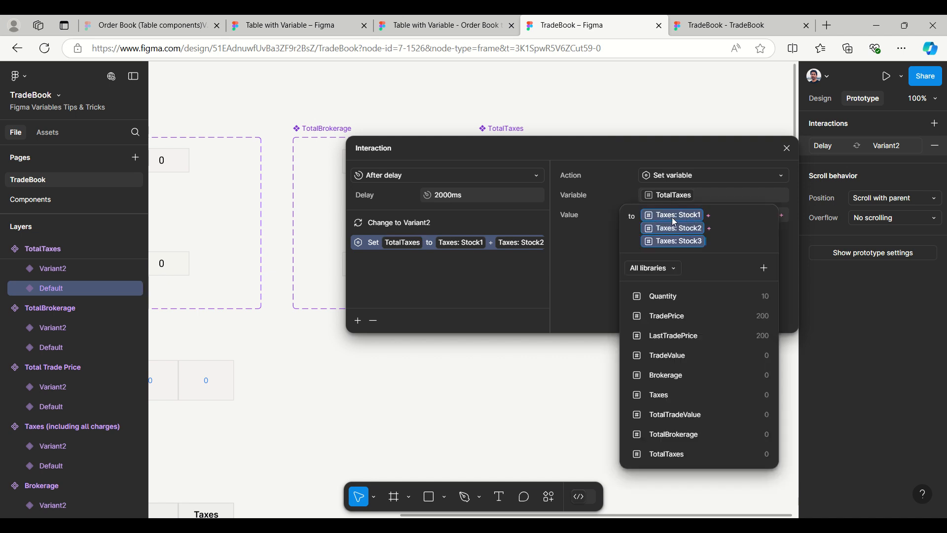
{"action": "left_click", "coordinate": [661, 241]}
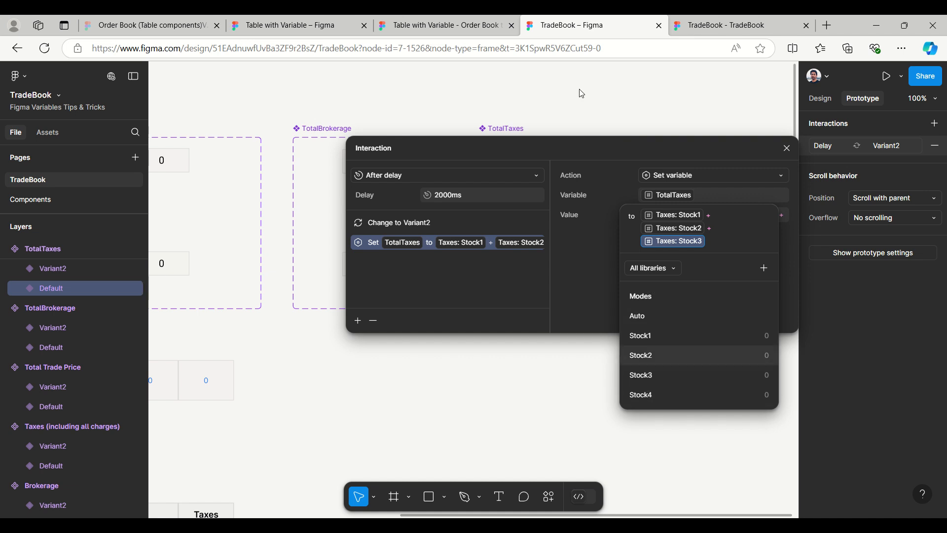
{"action": "left_click", "coordinate": [661, 152]}
{"action": "left_click", "coordinate": [787, 148]}
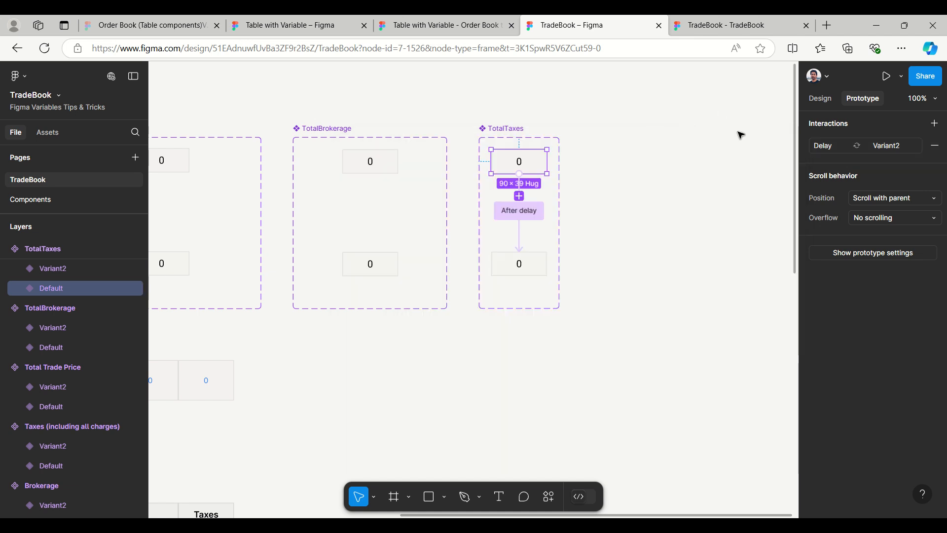
{"action": "left_click", "coordinate": [776, 157]}
Step: Review the component sets, Table Row, Table Header and the Trade Book frame on the canvas
{"action": "scroll", "coordinate": [776, 158], "scroll_direction": "down", "scroll_amount": 2}
{"action": "scroll", "coordinate": [774, 157], "scroll_direction": "up", "scroll_amount": 2}
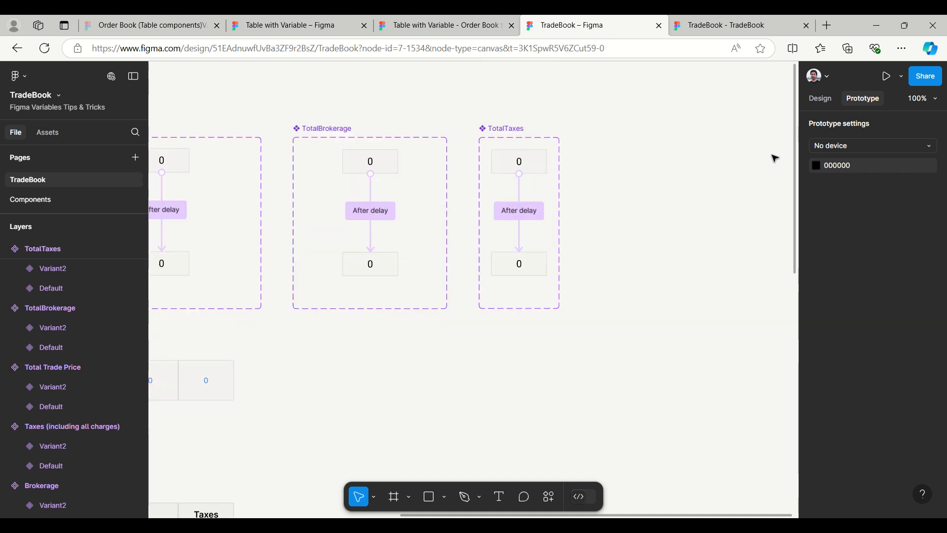
{"action": "scroll", "coordinate": [718, 213], "scroll_direction": "down", "scroll_amount": 5}
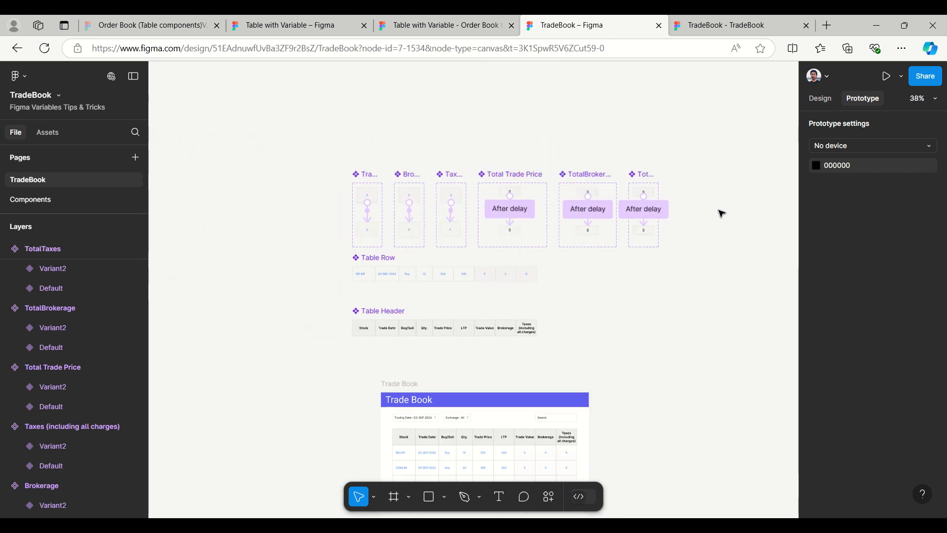
{"action": "scroll", "coordinate": [696, 318], "scroll_direction": "up", "scroll_amount": 3}
{"action": "scroll", "coordinate": [696, 318], "scroll_direction": "down", "scroll_amount": 6}
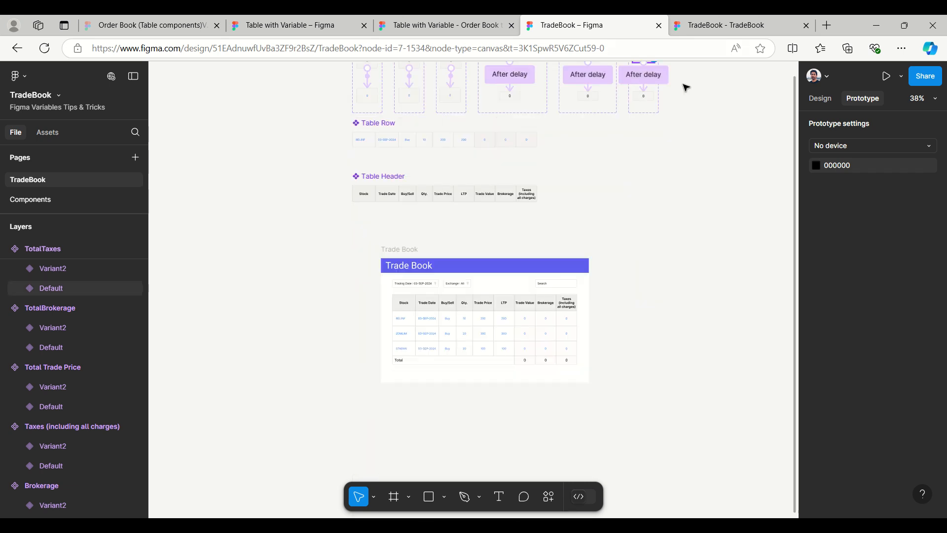
{"action": "scroll", "coordinate": [539, 163], "scroll_direction": "up", "scroll_amount": 1}
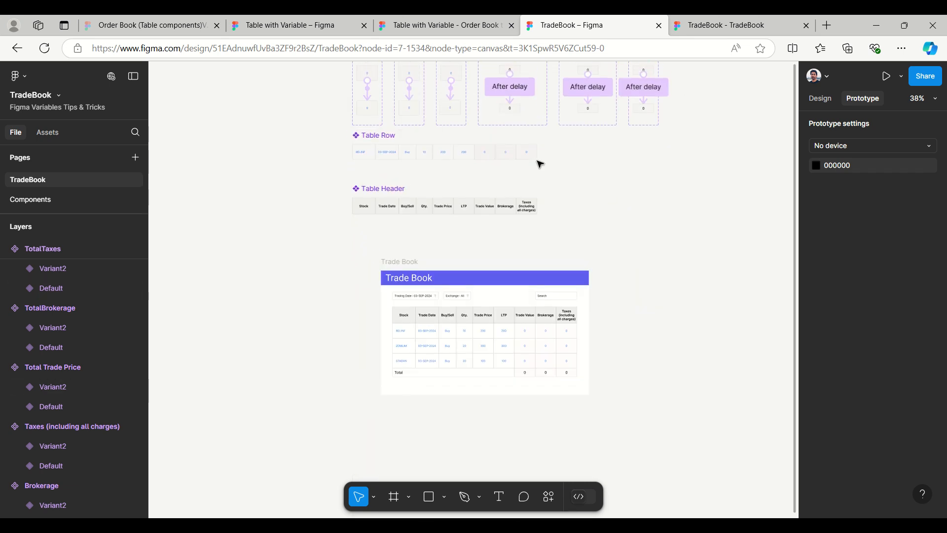
{"action": "scroll", "coordinate": [468, 431], "scroll_direction": "up", "scroll_amount": 2}
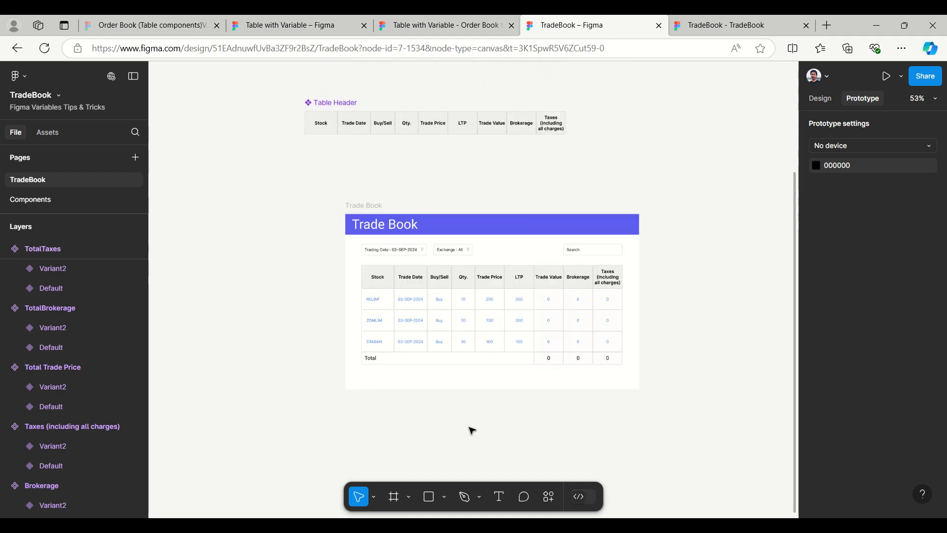
{"action": "scroll", "coordinate": [471, 391], "scroll_direction": "up", "scroll_amount": 3}
{"action": "scroll", "coordinate": [585, 186], "scroll_direction": "up", "scroll_amount": 8}
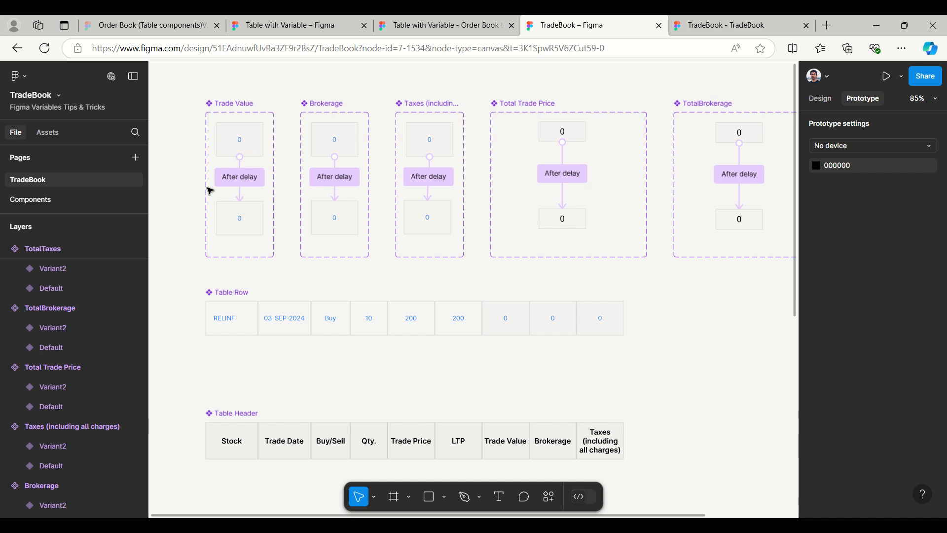
Step: Check the delay time in the interaction of Trade Value's Default variant
{"action": "left_click", "coordinate": [254, 146]}
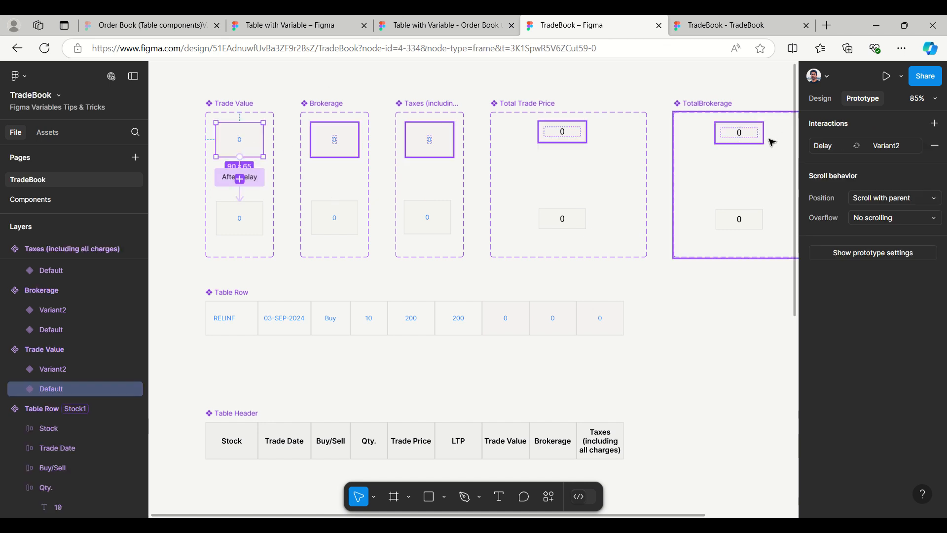
{"action": "left_click", "coordinate": [824, 148]}
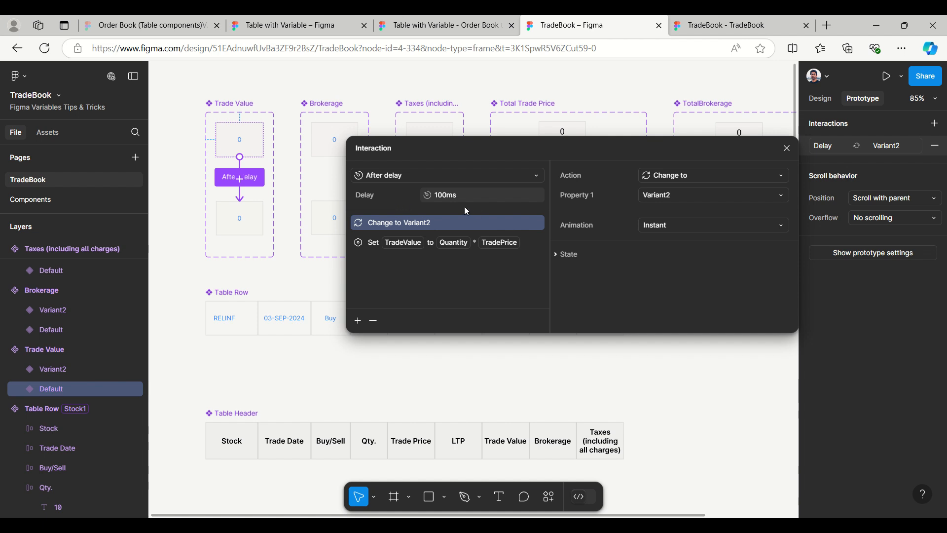
{"action": "left_click", "coordinate": [787, 149]}
Step: Check the delay times in the interactions of the Brokerage and Taxes components' Default variants
{"action": "left_click", "coordinate": [345, 148]}
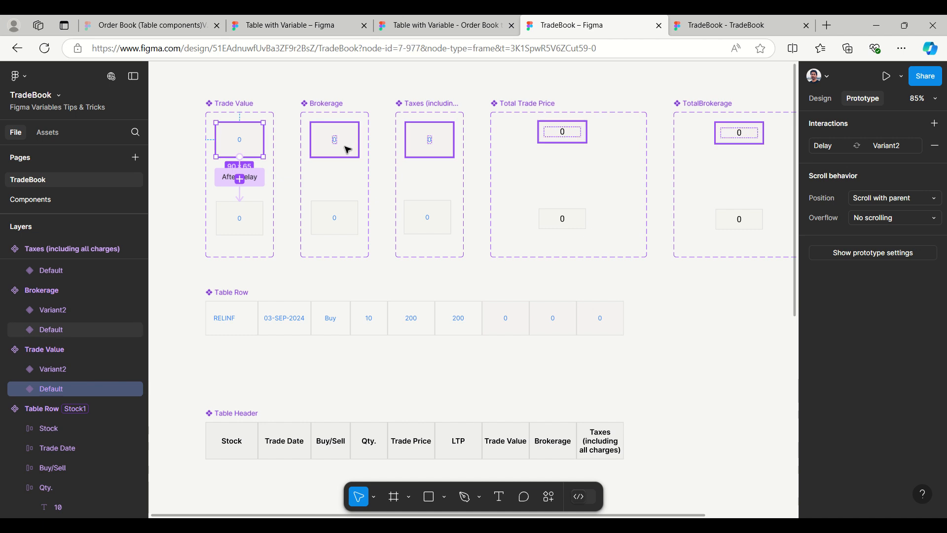
{"action": "left_click", "coordinate": [813, 144]}
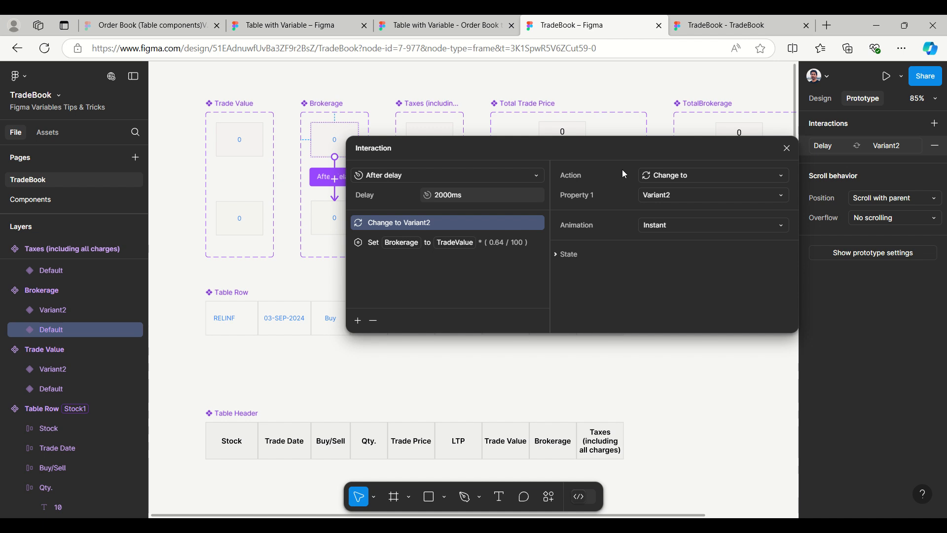
{"action": "left_click", "coordinate": [787, 149]}
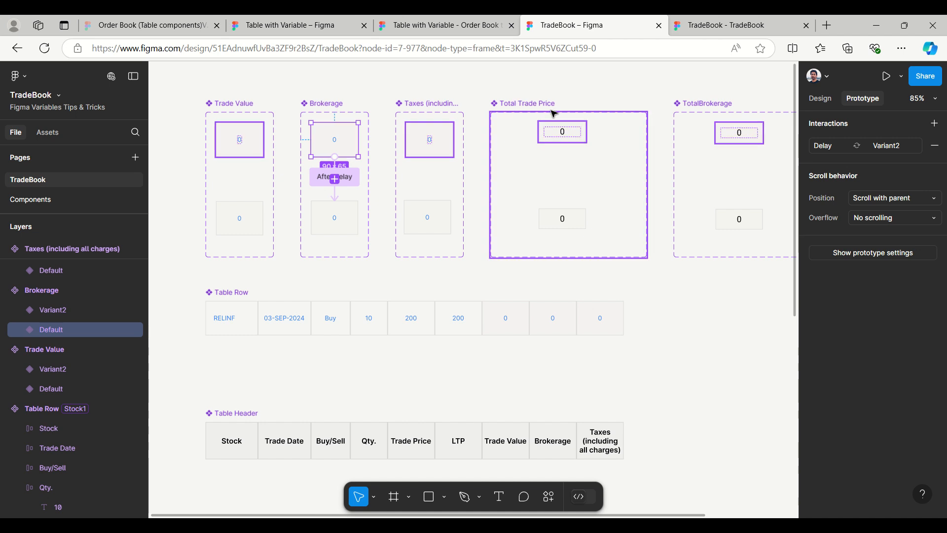
{"action": "left_click", "coordinate": [442, 143]}
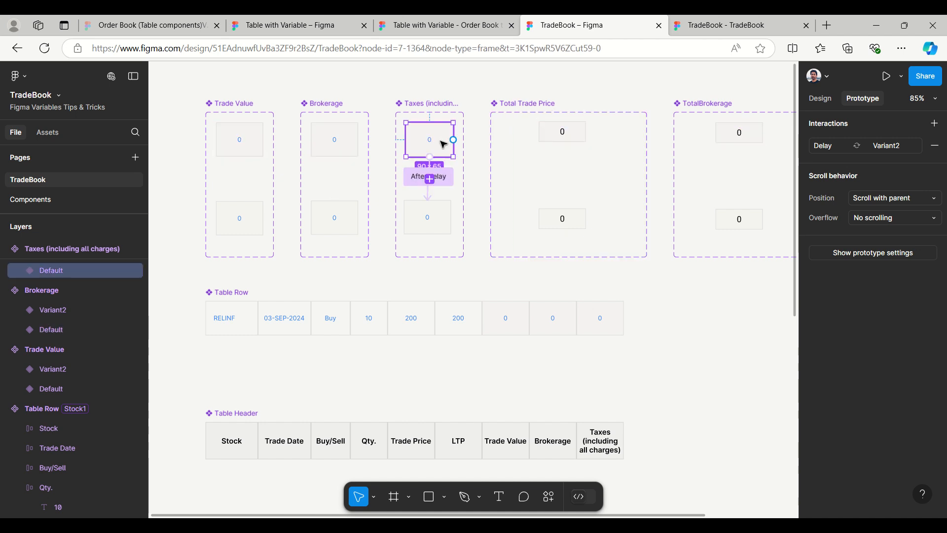
{"action": "left_click", "coordinate": [428, 176]}
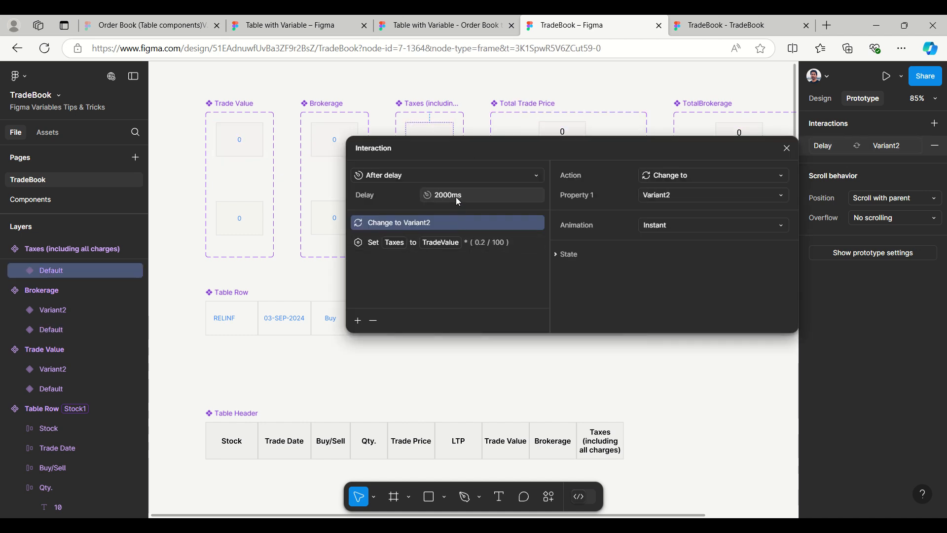
{"action": "left_click", "coordinate": [786, 148]}
Step: Check the delay times in the interactions of the Total Trade Price and TotalBrokerage Default variants
{"action": "left_click", "coordinate": [566, 141]}
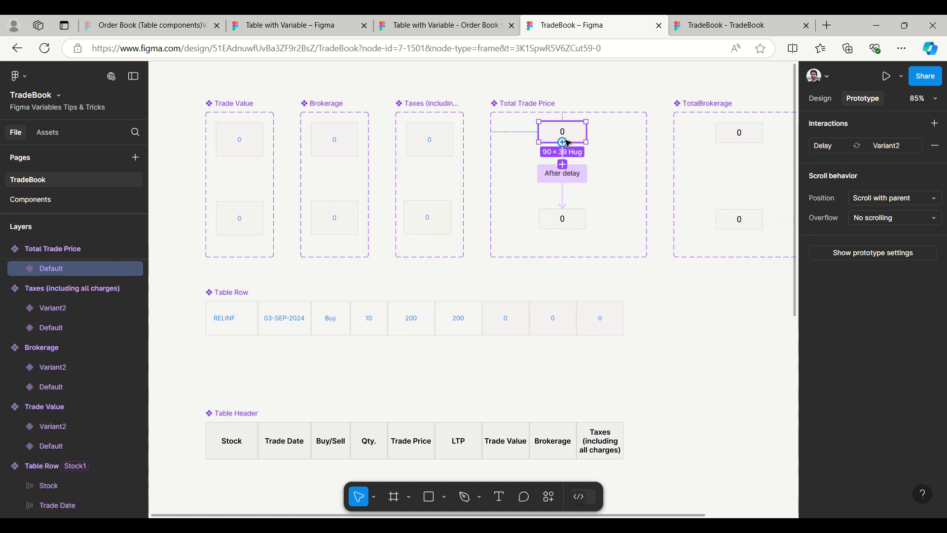
{"action": "left_click", "coordinate": [834, 145]}
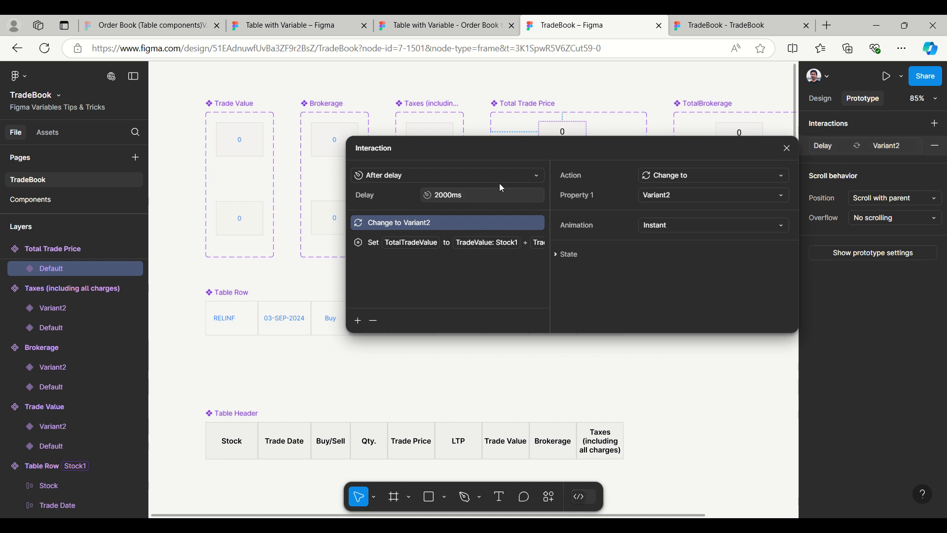
{"action": "left_click", "coordinate": [787, 148]}
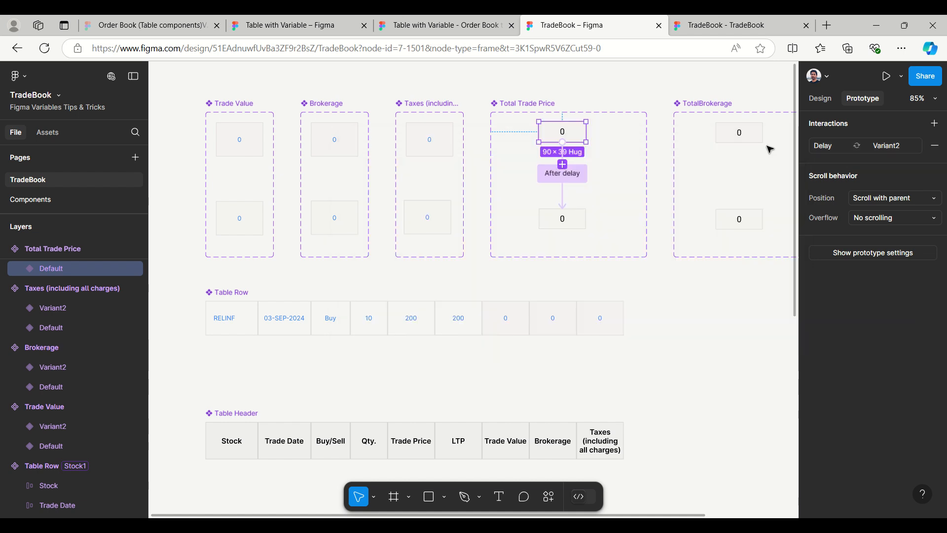
{"action": "left_click", "coordinate": [725, 146]}
{"action": "left_click", "coordinate": [830, 144]}
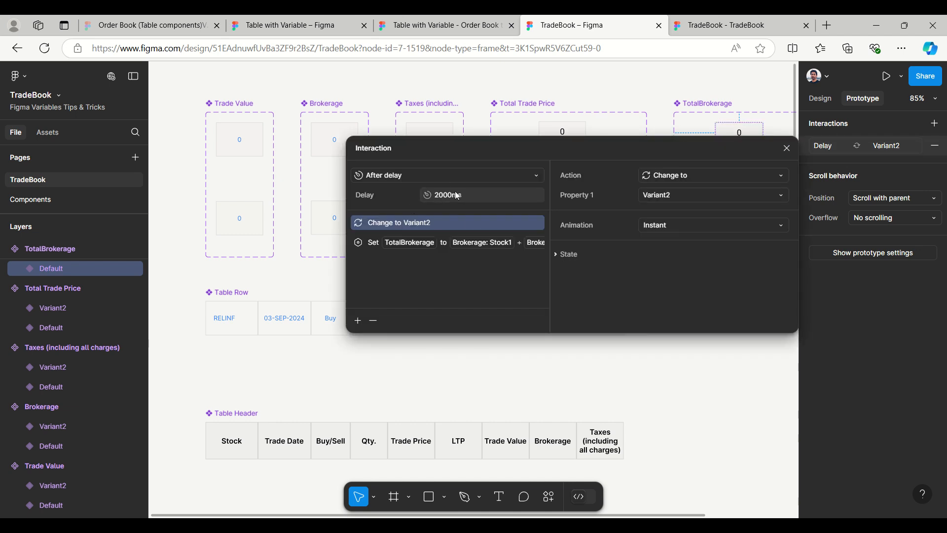
{"action": "left_click", "coordinate": [786, 148]}
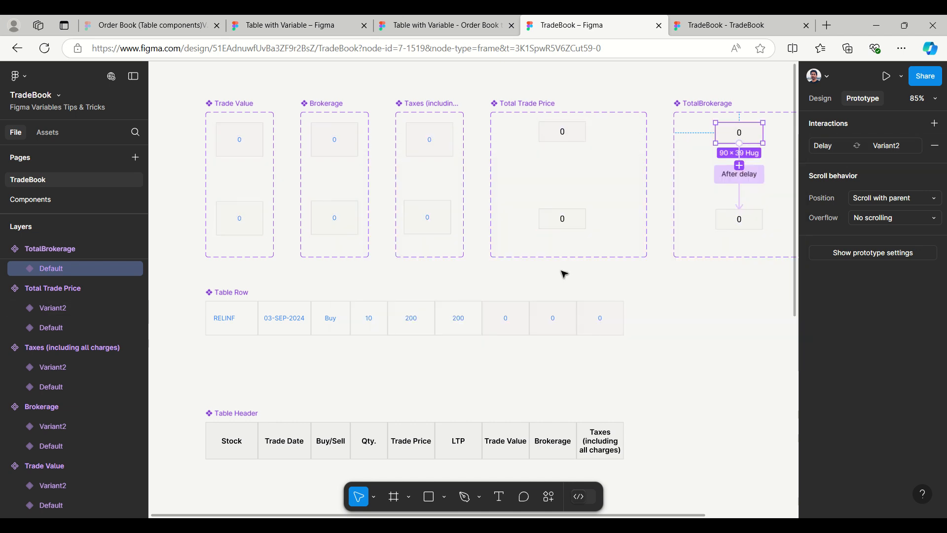
Step: Examine the design properties of the Trade Value instance nested in the Table Row component, including its variant property
{"action": "scroll", "coordinate": [515, 302], "scroll_direction": "down", "scroll_amount": 10}
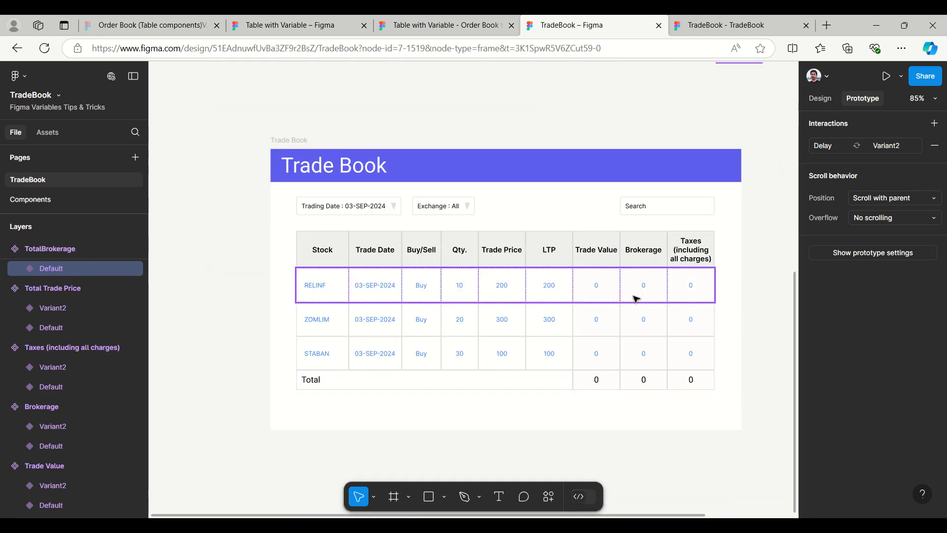
{"action": "scroll", "coordinate": [72, 349], "scroll_direction": "down", "scroll_amount": 5}
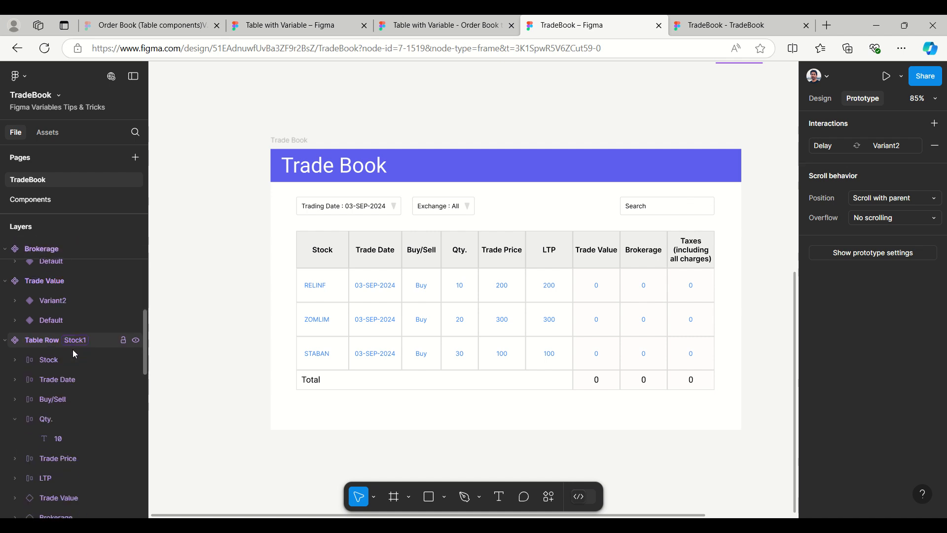
{"action": "scroll", "coordinate": [73, 350], "scroll_direction": "down", "scroll_amount": 3}
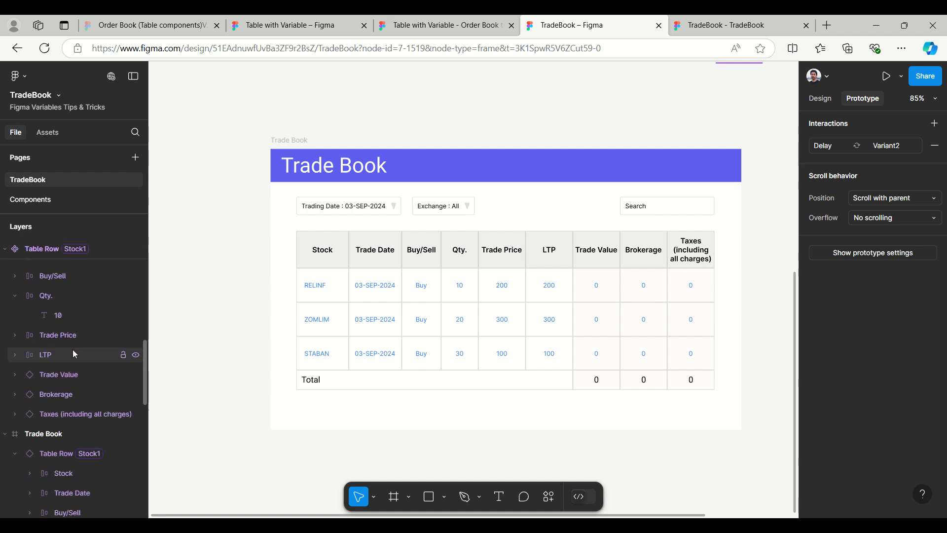
{"action": "left_click", "coordinate": [61, 374]}
{"action": "left_click", "coordinate": [820, 99]}
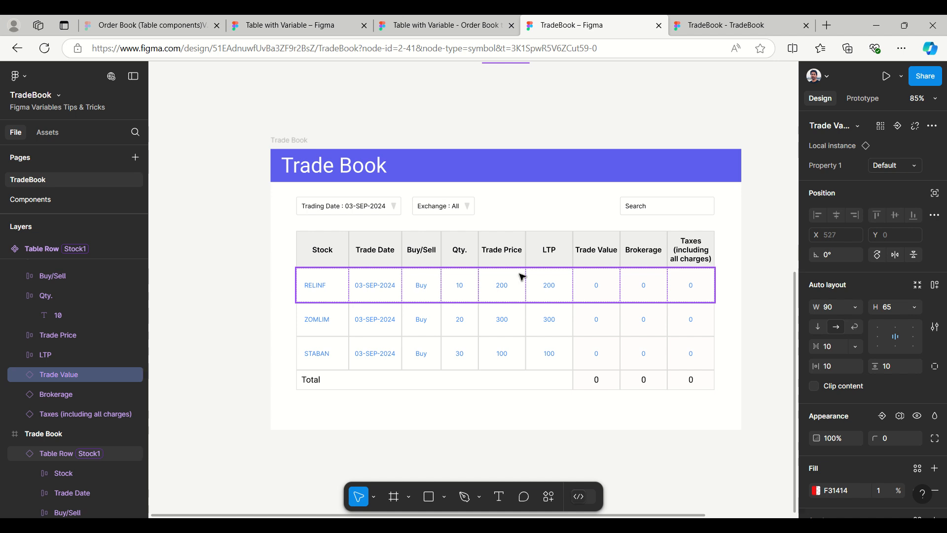
Step: Check which Trade Value mode is applied to the ZOMLIM and STABAN rows of the Trade Book table
{"action": "left_click", "coordinate": [347, 320]}
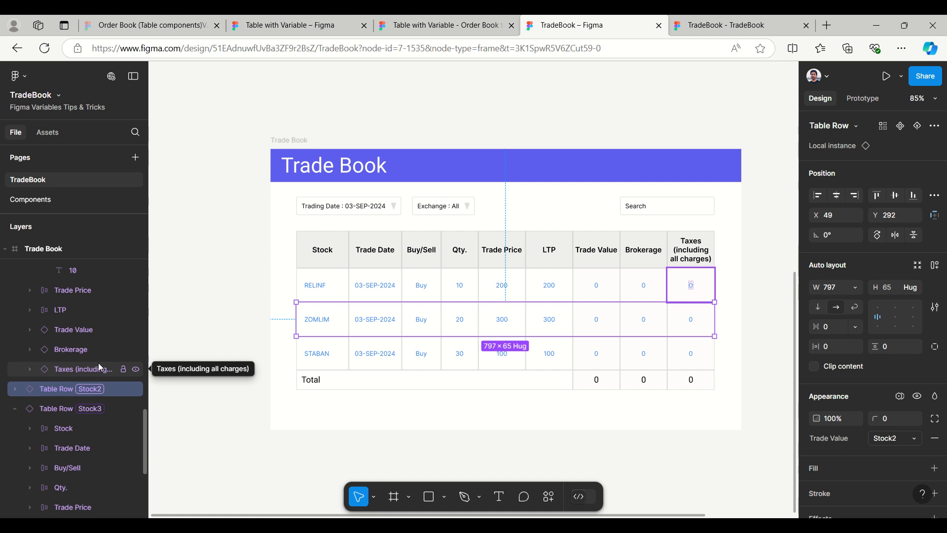
{"action": "scroll", "coordinate": [99, 368], "scroll_direction": "down", "scroll_amount": 3}
{"action": "left_click", "coordinate": [324, 353]}
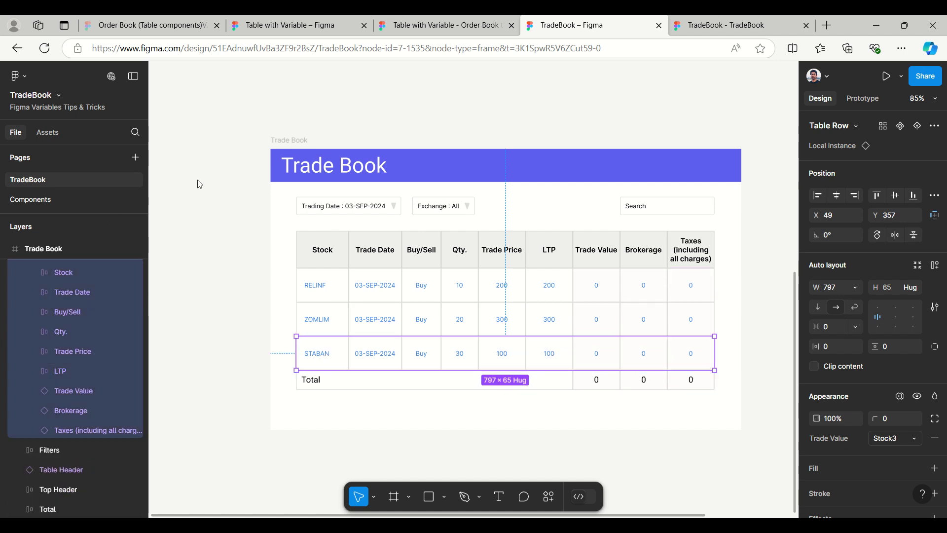
Step: Present the Trade Book frame as a prototype to view the calculated row values and totals
{"action": "left_click", "coordinate": [294, 138]}
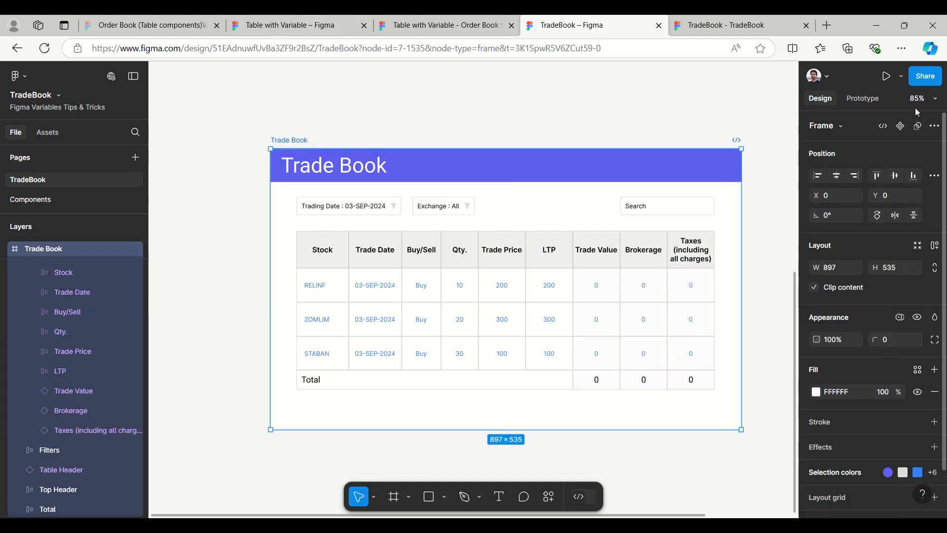
{"action": "left_click", "coordinate": [900, 78]}
{"action": "left_click", "coordinate": [857, 101]}
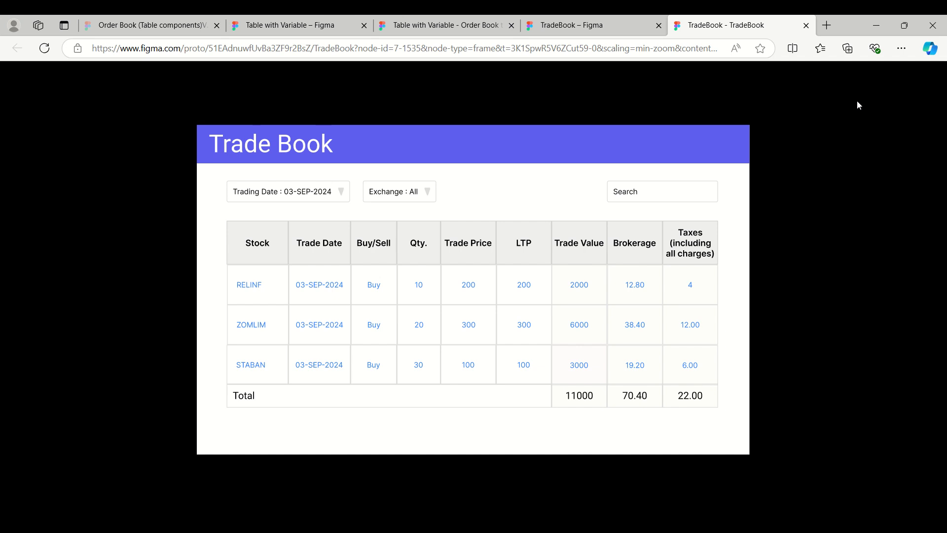
Step: Switch back to the TradeBook design file and review its component sets and the Trade Book frame
{"action": "left_click", "coordinate": [623, 28]}
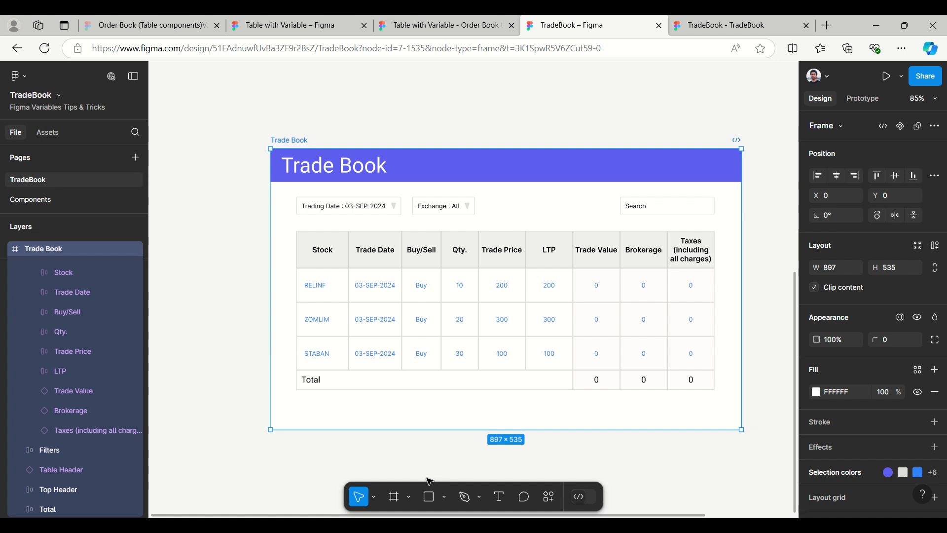
{"action": "scroll", "coordinate": [436, 441], "scroll_direction": "up", "scroll_amount": 8}
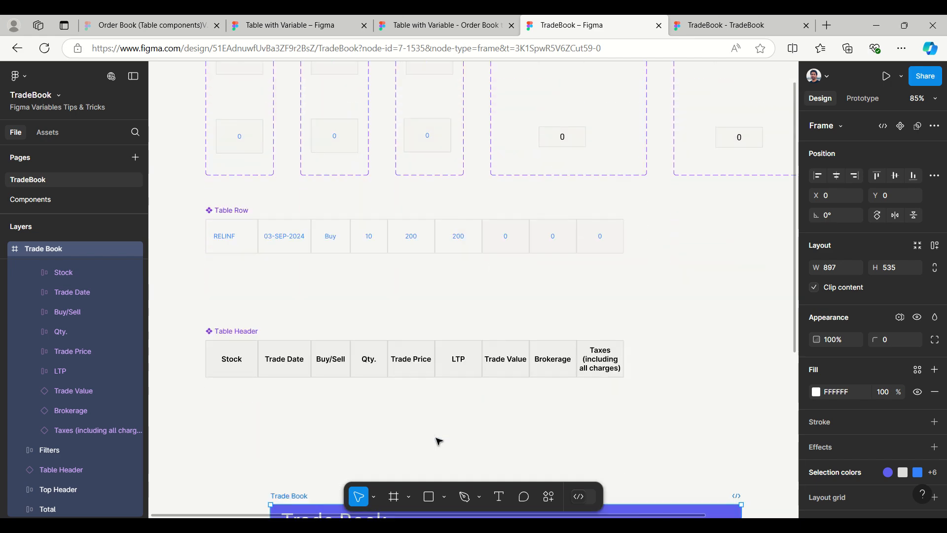
{"action": "scroll", "coordinate": [337, 416], "scroll_direction": "down", "scroll_amount": 3}
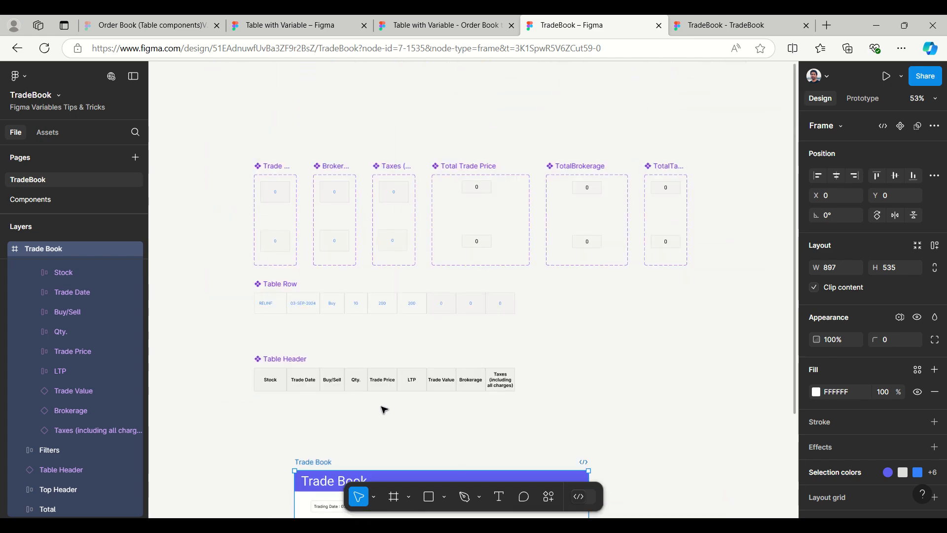
{"action": "scroll", "coordinate": [464, 398], "scroll_direction": "down", "scroll_amount": 5}
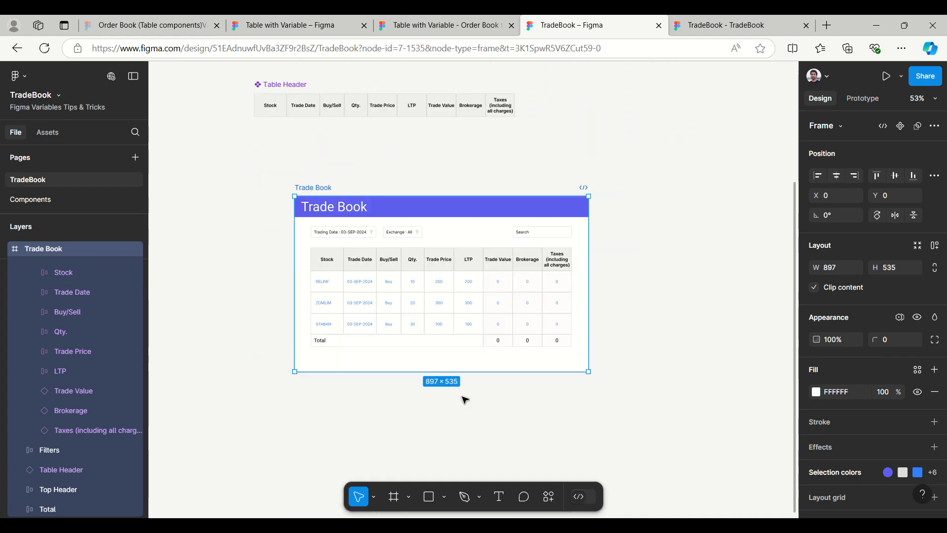
{"action": "scroll", "coordinate": [378, 380], "scroll_direction": "up", "scroll_amount": 4}
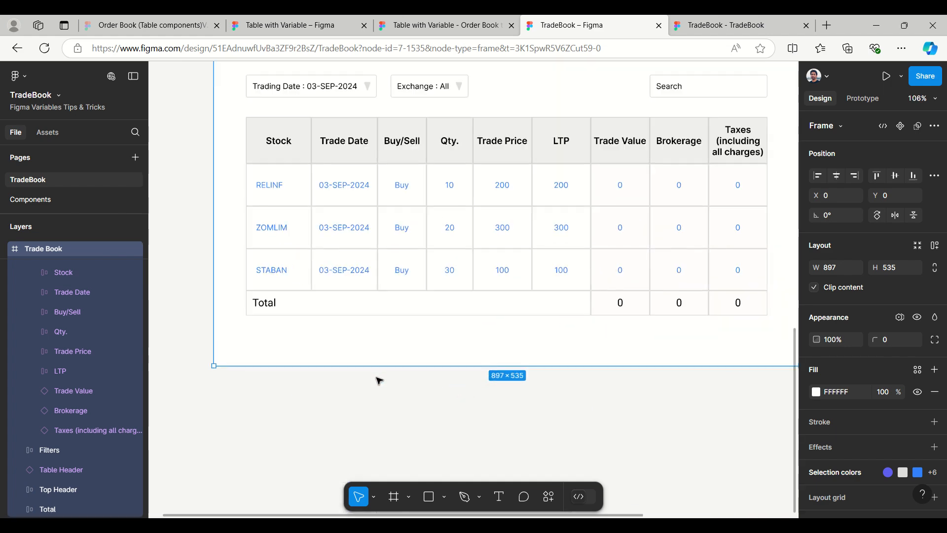
{"action": "scroll", "coordinate": [378, 380], "scroll_direction": "down", "scroll_amount": 2}
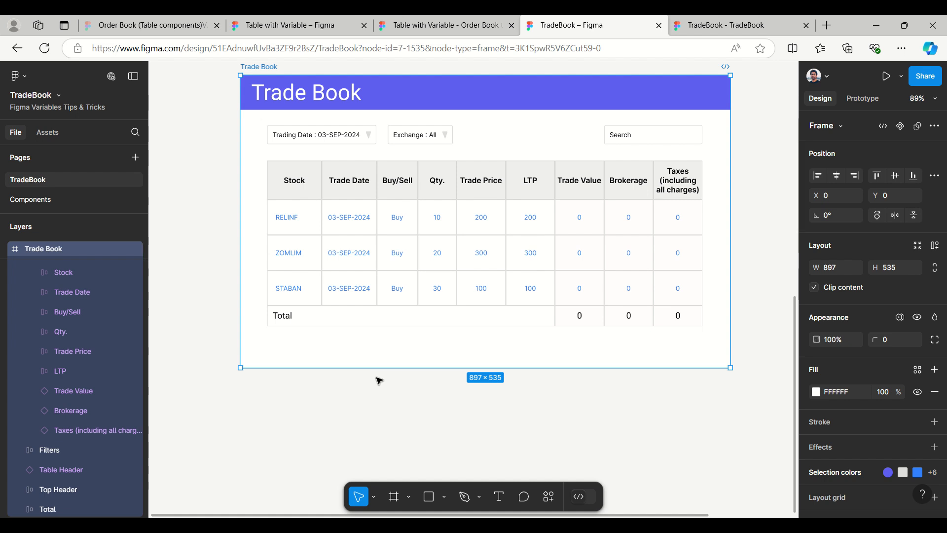